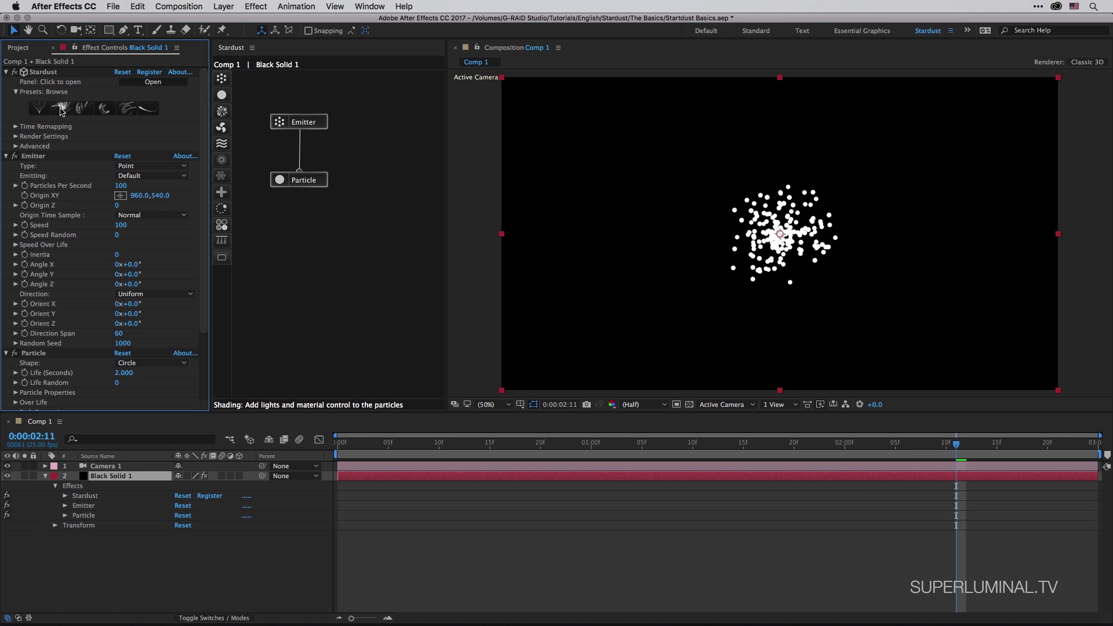
Replace the current Stardust setup with the Sphere 01 preset from the Nodes folder.
{"action": "left_click", "coordinate": [62, 108]}
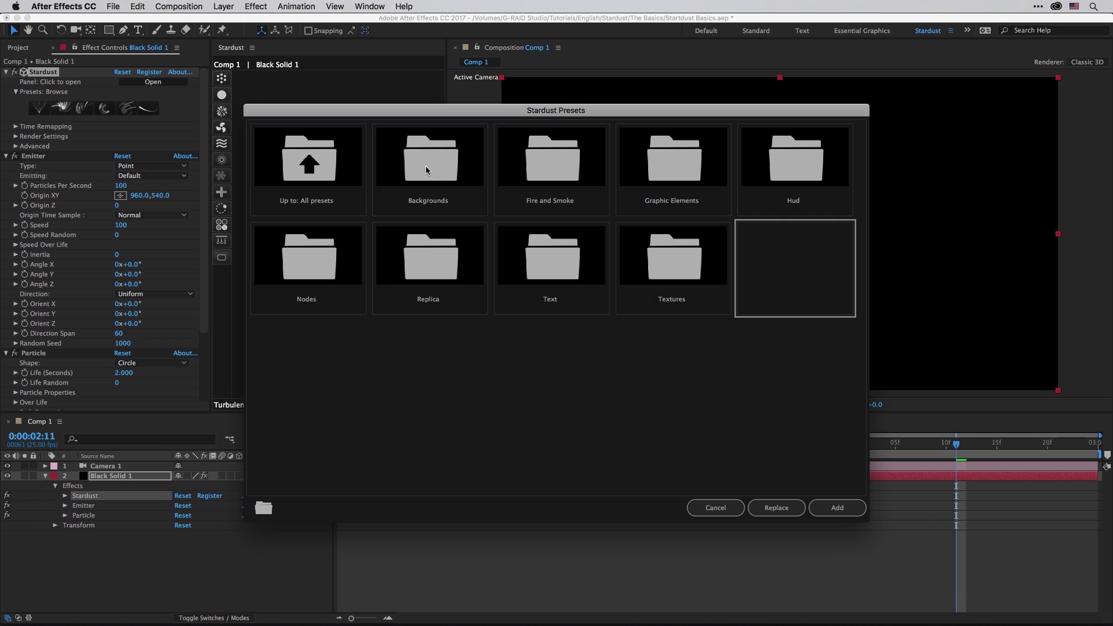
{"action": "double_click", "coordinate": [327, 258]}
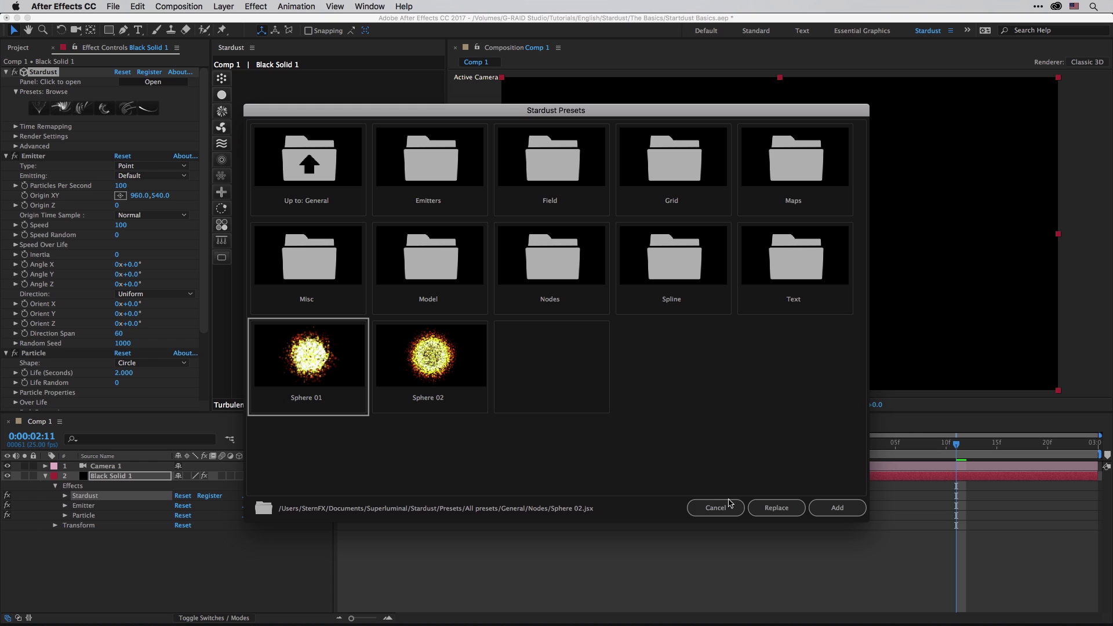
{"action": "left_click", "coordinate": [768, 509]}
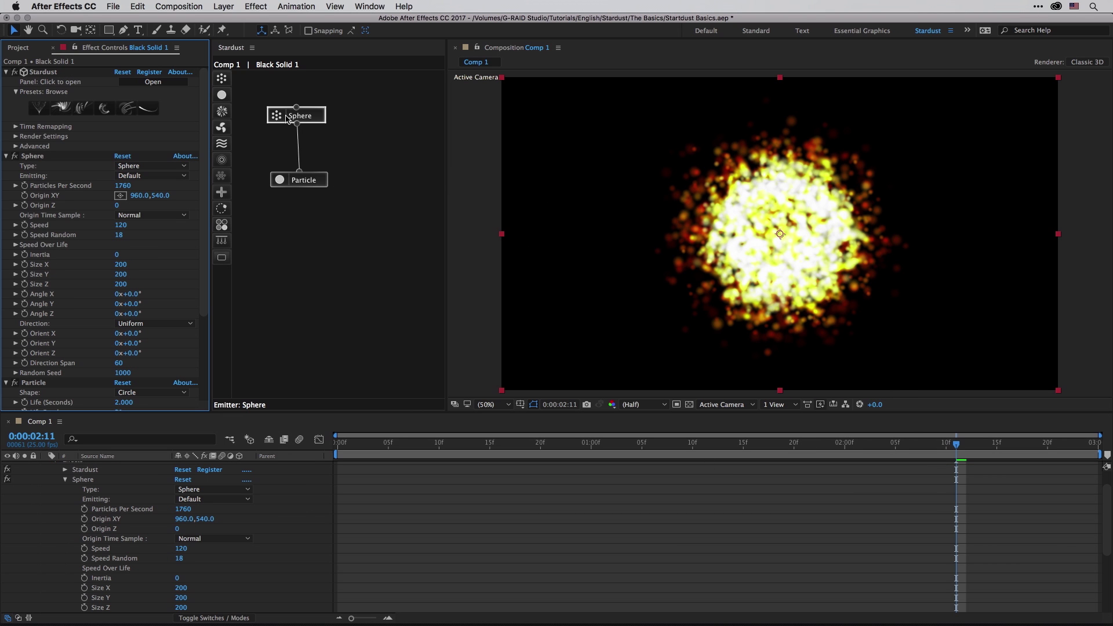
Move the Particle node lower and disconnect it from the Sphere emitter.
{"action": "left_click", "coordinate": [301, 187]}
{"action": "left_click_drag", "start_coordinate": [300, 186], "coordinate": [300, 199]}
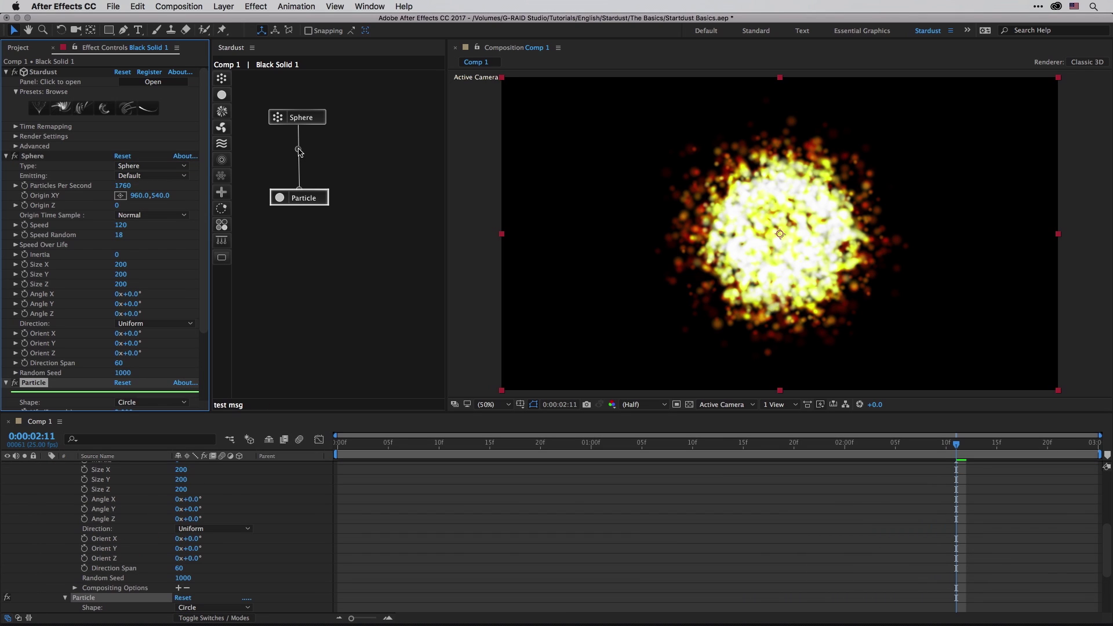
{"action": "left_click", "coordinate": [298, 150]}
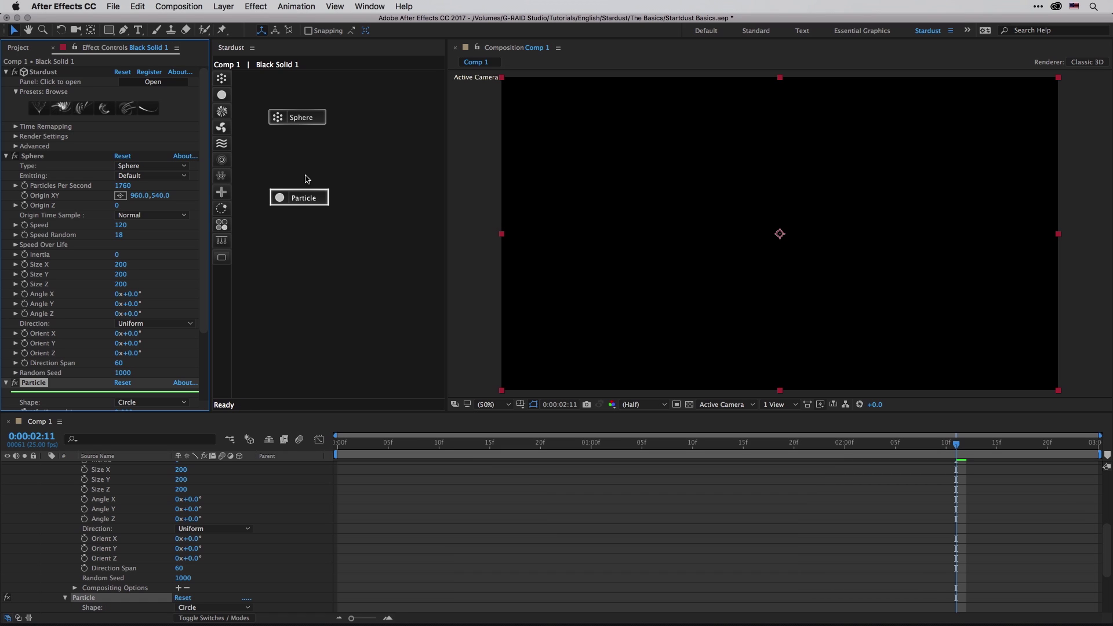
{"action": "left_click_drag", "start_coordinate": [278, 117], "coordinate": [283, 119]}
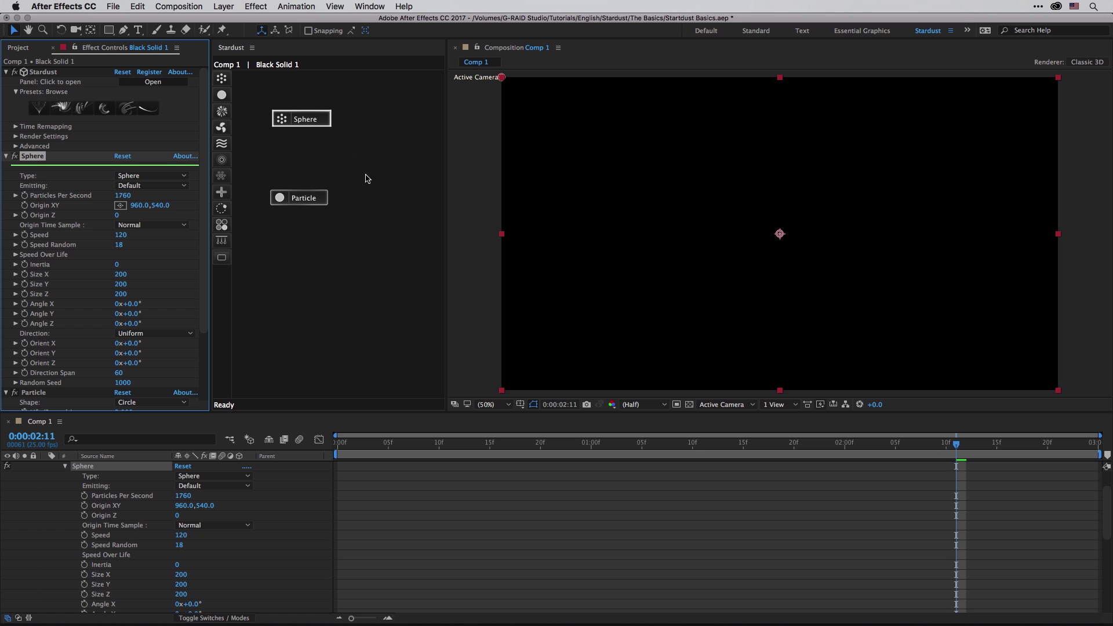
Add a second Particle node and connect the Sphere emitter's output to both Particle nodes.
{"action": "left_click_drag", "start_coordinate": [221, 95], "coordinate": [373, 182]}
{"action": "left_click_drag", "start_coordinate": [309, 128], "coordinate": [371, 171]}
{"action": "left_click_drag", "start_coordinate": [302, 129], "coordinate": [299, 191]}
{"action": "left_click_drag", "start_coordinate": [372, 181], "coordinate": [373, 198]}
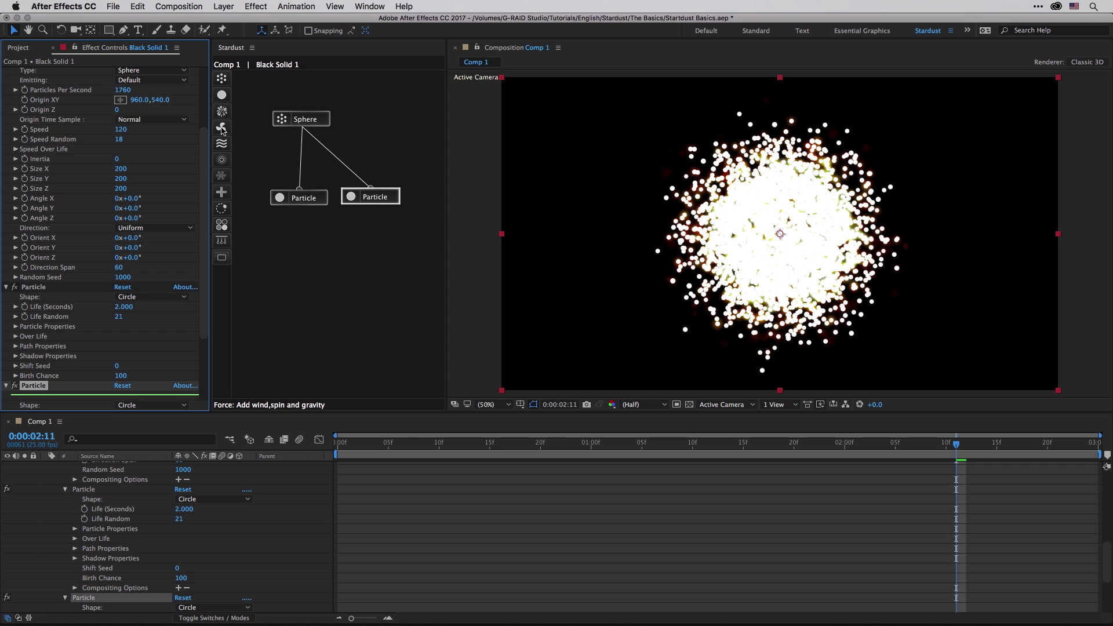
Drag a Force node into the Stardust graph and place it below the Sphere and Particle nodes.
{"action": "left_click_drag", "start_coordinate": [222, 131], "coordinate": [353, 272]}
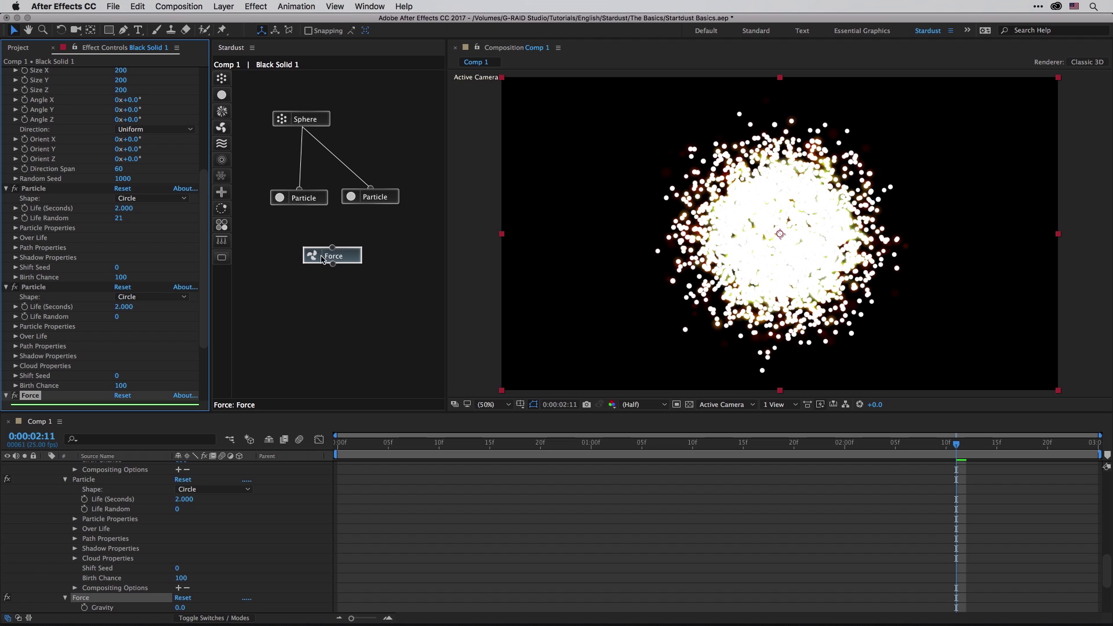
{"action": "mouse_move", "coordinate": [327, 262]}
{"action": "left_mouse_down"}
{"action": "mouse_move", "coordinate": [387, 177]}
{"action": "mouse_move", "coordinate": [324, 94]}
{"action": "mouse_move", "coordinate": [400, 255]}
{"action": "mouse_move", "coordinate": [310, 254]}
{"action": "left_mouse_up"}
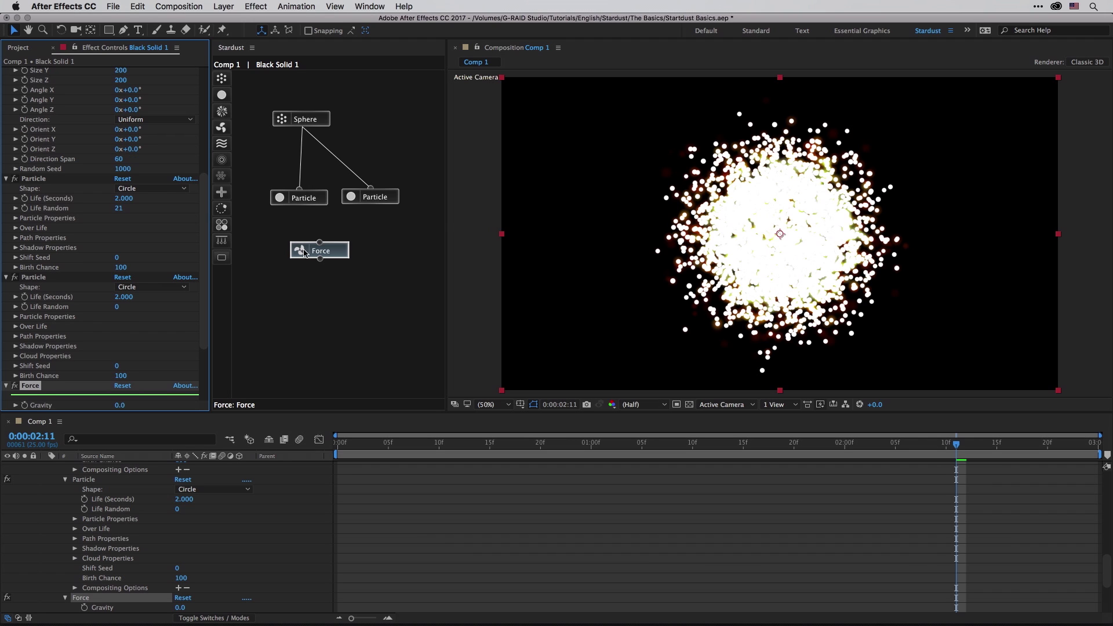
Delete the Force node and the second Particle node, then collapse the Sphere emitter settings.
{"action": "key", "text": "Delete"}
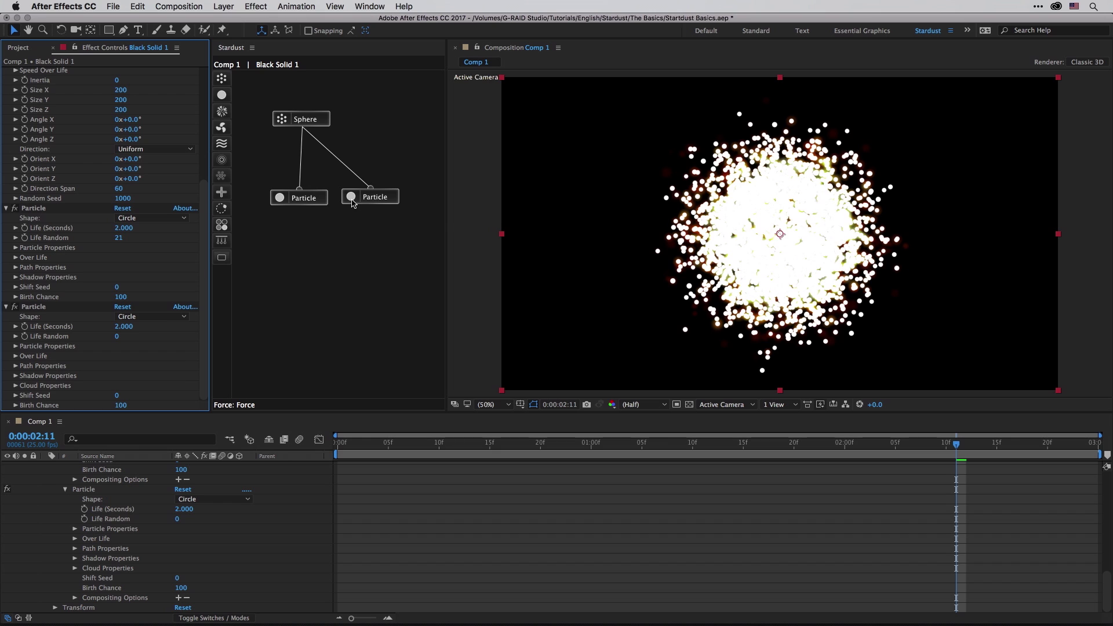
{"action": "left_click", "coordinate": [352, 199]}
{"action": "key", "text": "Delete"}
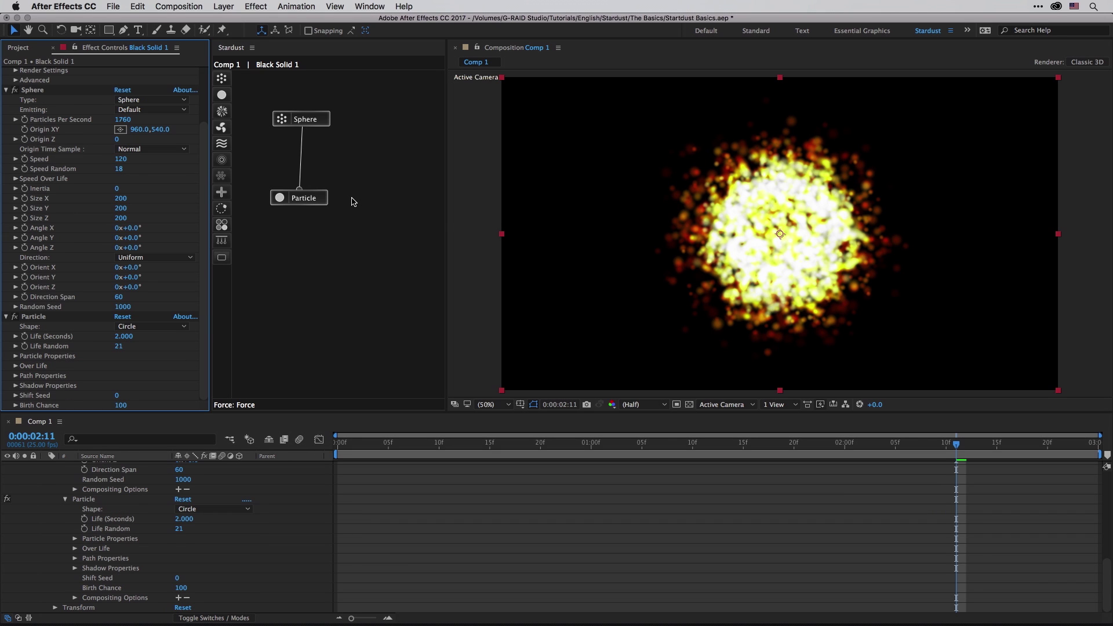
{"action": "left_click", "coordinate": [309, 201]}
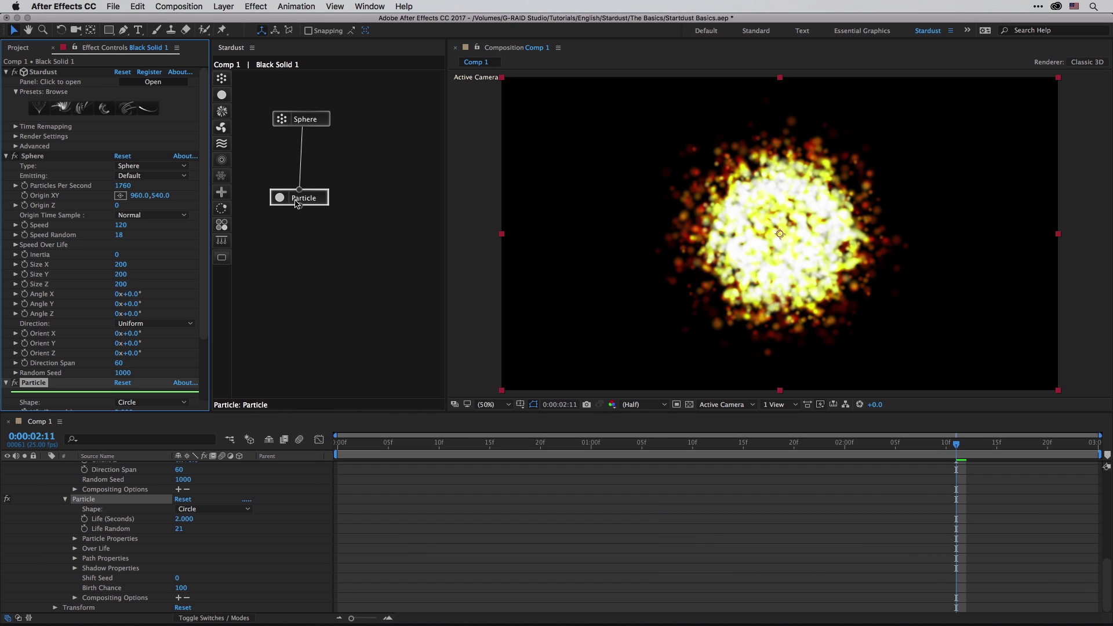
{"action": "left_click", "coordinate": [6, 156]}
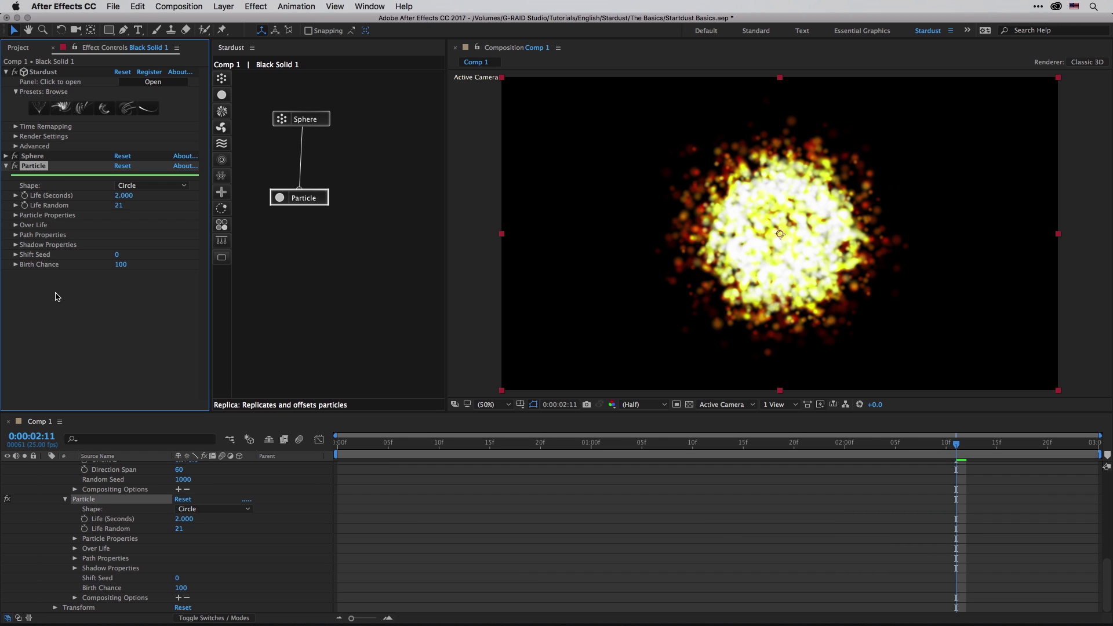
{"action": "left_click", "coordinate": [144, 187]}
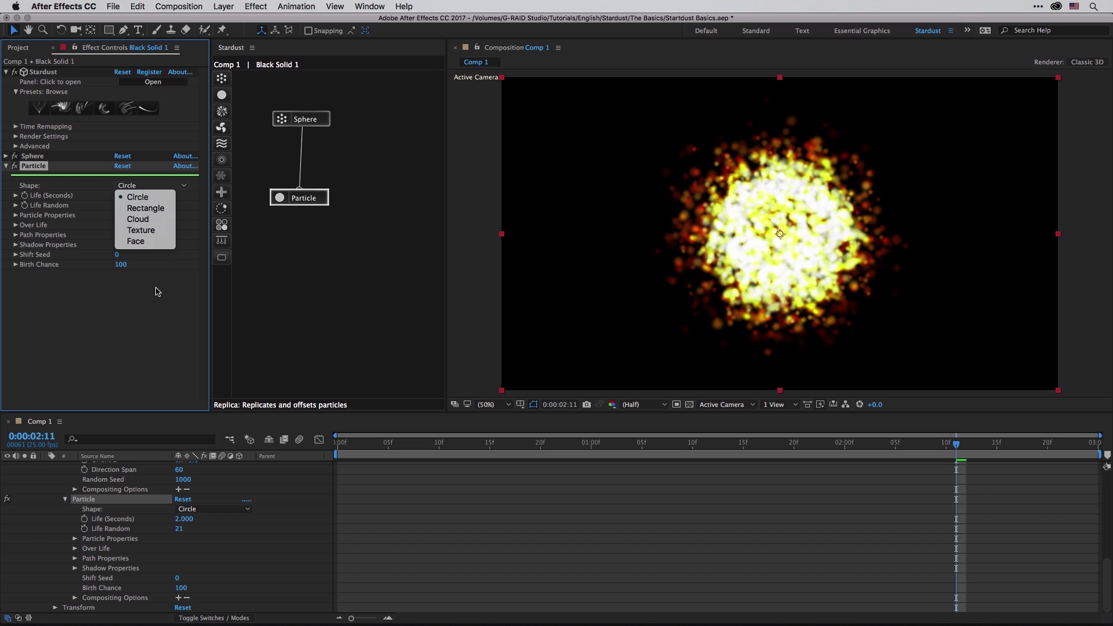
{"action": "left_click", "coordinate": [156, 209]}
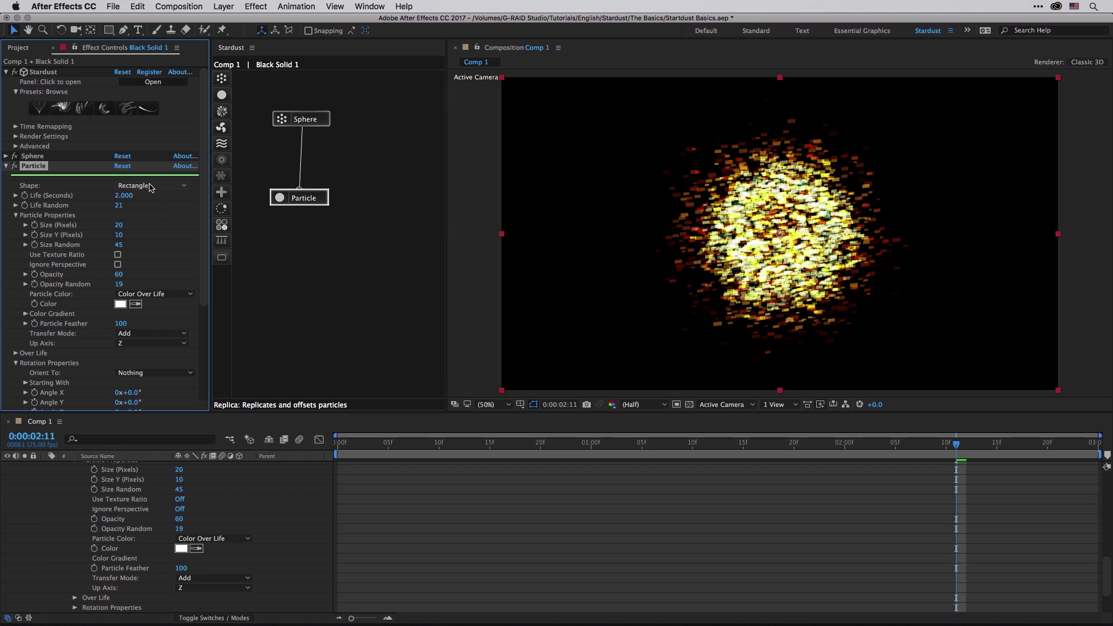
{"action": "left_click", "coordinate": [150, 187]}
{"action": "left_click", "coordinate": [150, 190]}
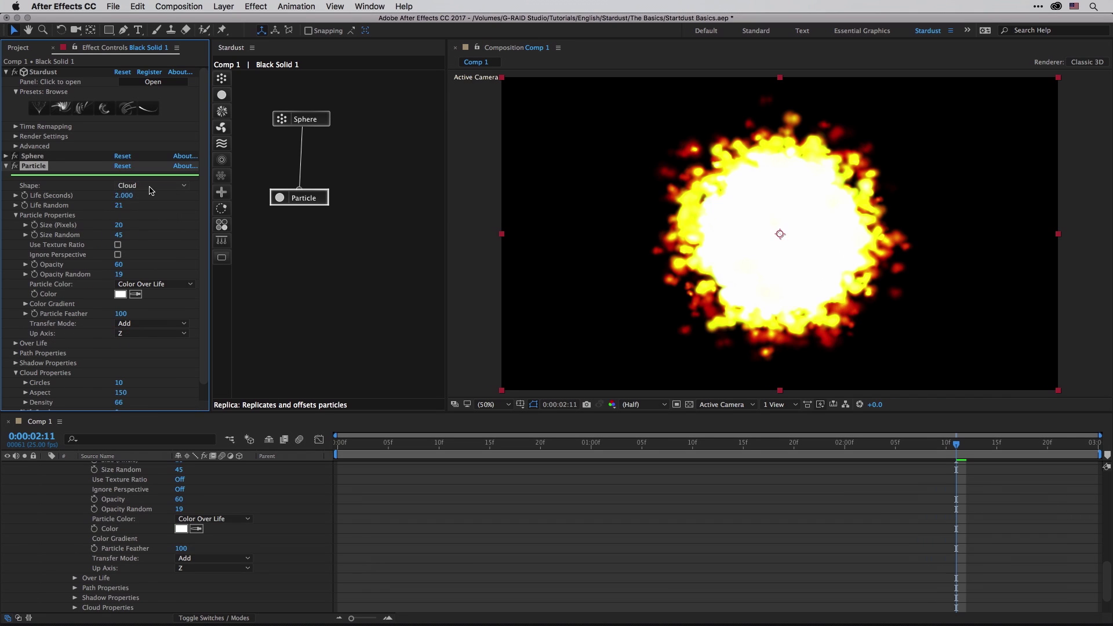
{"action": "left_click", "coordinate": [151, 187]}
{"action": "left_click", "coordinate": [150, 231]}
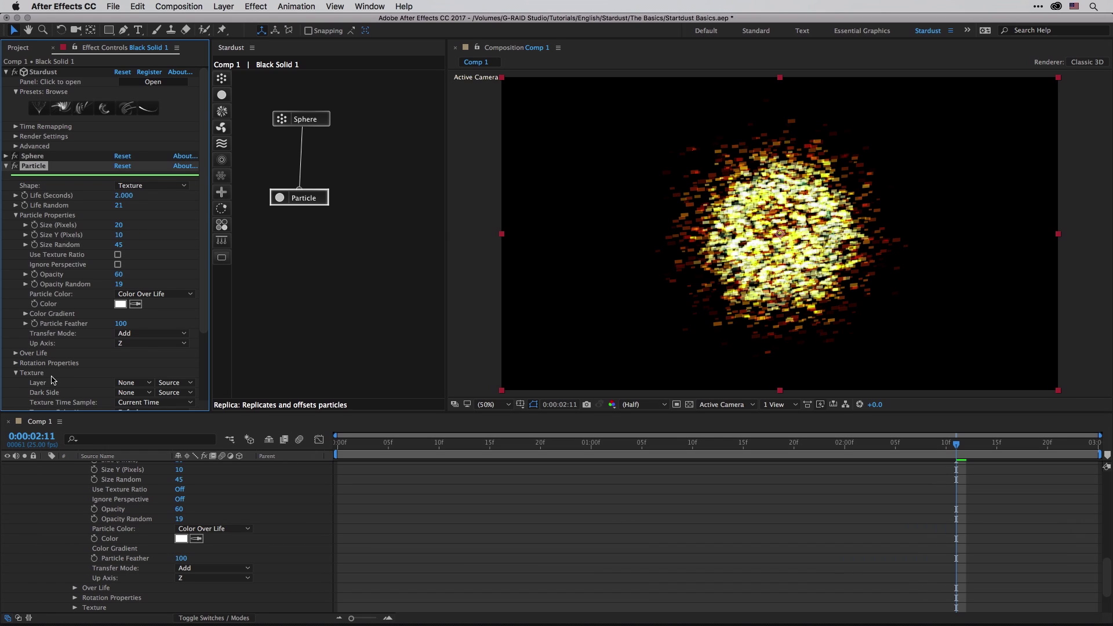
{"action": "left_click", "coordinate": [136, 185]}
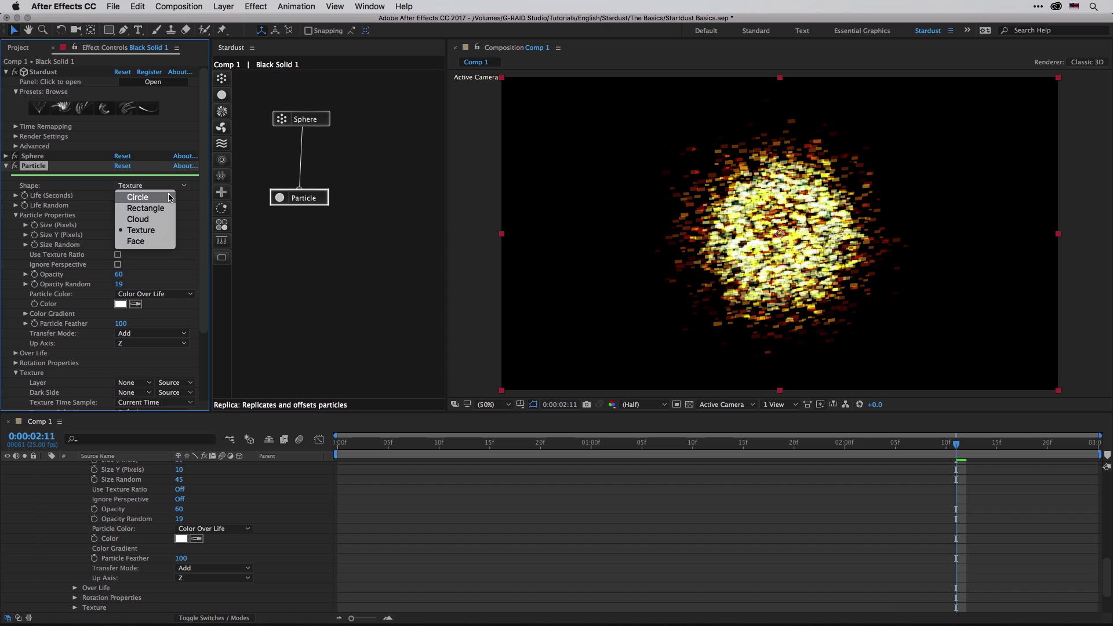
{"action": "left_click", "coordinate": [171, 195]}
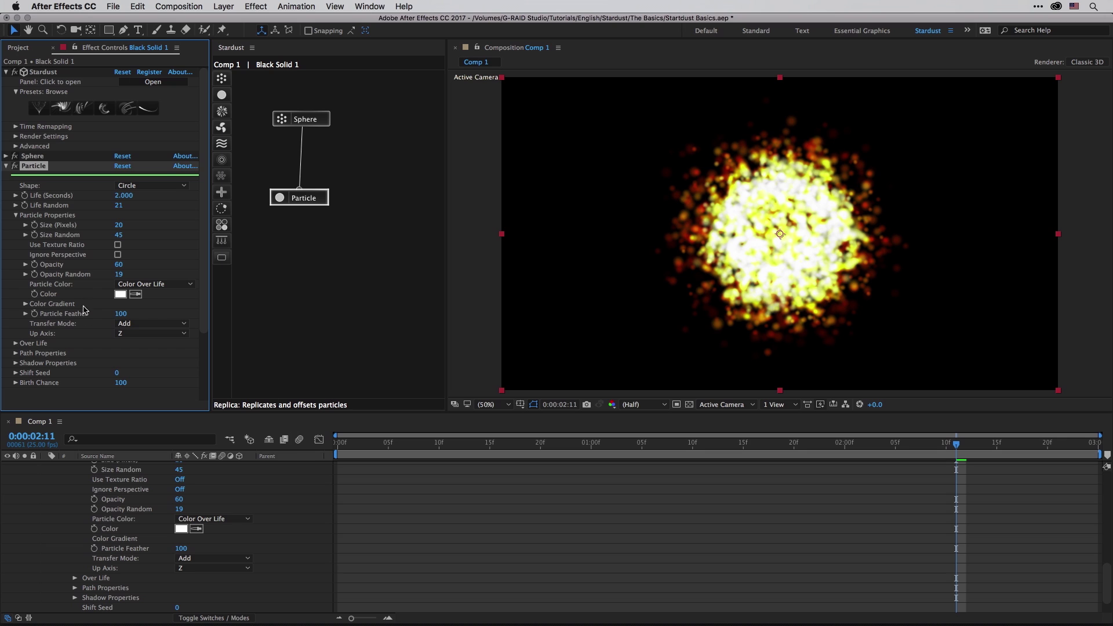
Set Particle Feather to 0 and change the Transfer Mode from Add to Normal.
{"action": "left_click_drag", "start_coordinate": [121, 313], "coordinate": [54, 314]}
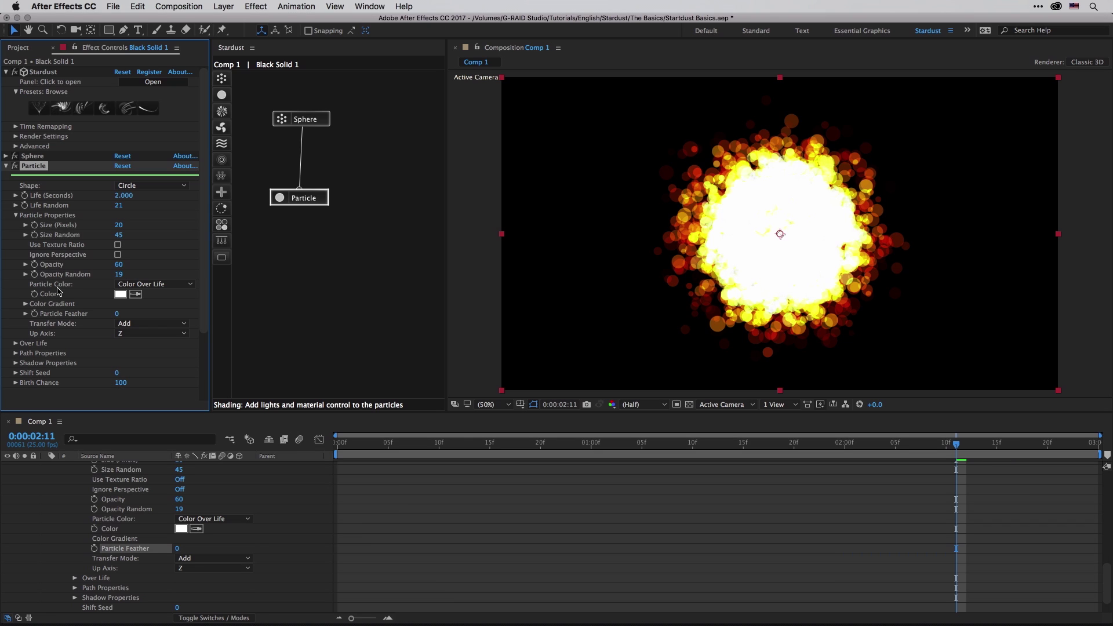
{"action": "left_click", "coordinate": [153, 328]}
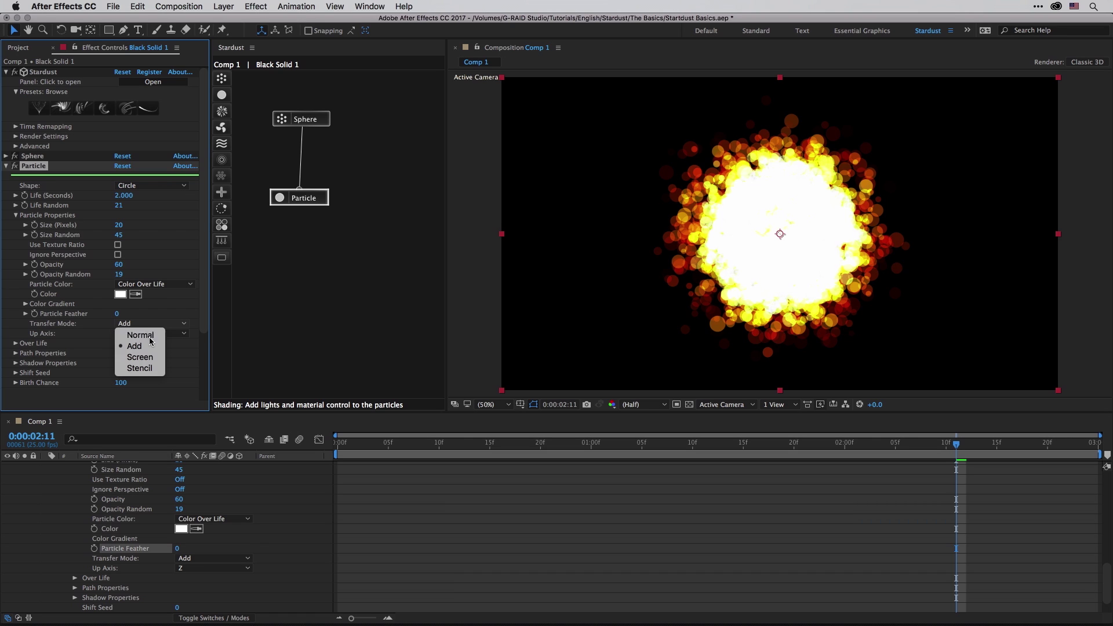
{"action": "left_click", "coordinate": [148, 335]}
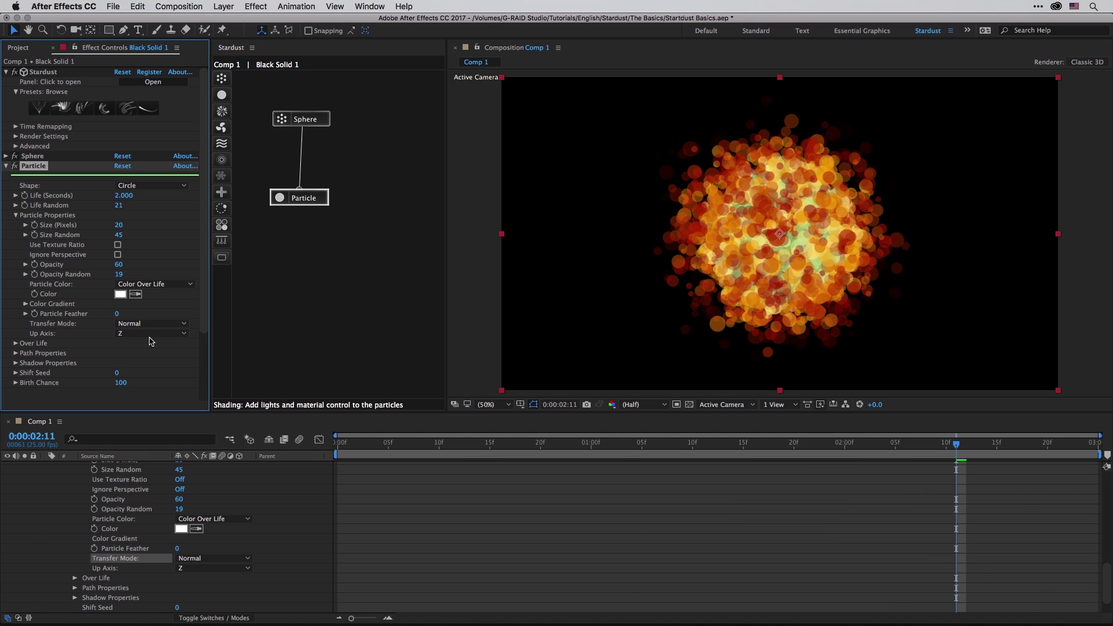
Set particle Size to 16 pixels, Size Random to 100 and Opacity to 64.
{"action": "left_click_drag", "start_coordinate": [118, 226], "coordinate": [174, 238]}
{"action": "left_click_drag", "start_coordinate": [118, 265], "coordinate": [123, 264]}
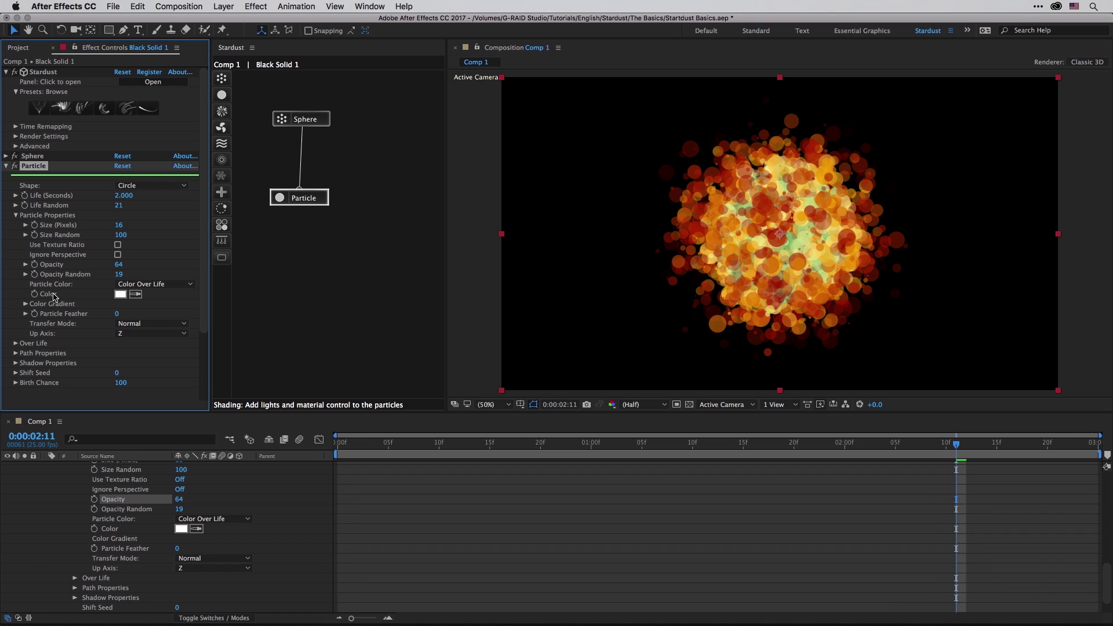
Set Particle Color to Random From Gradient and drag the first stop left to widen the green end.
{"action": "left_click", "coordinate": [146, 284]}
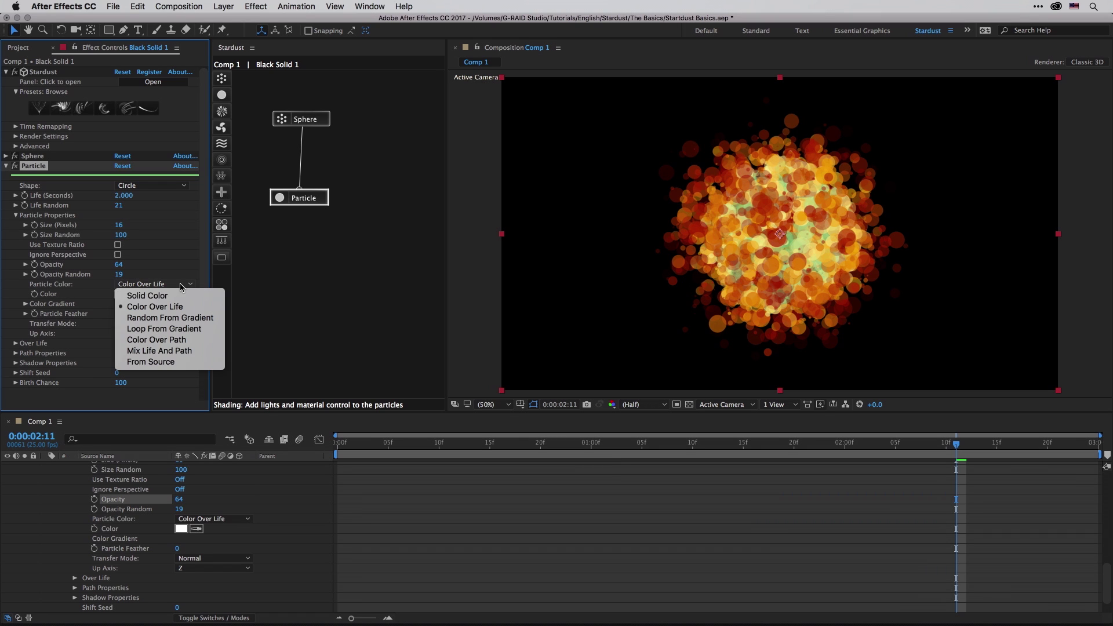
{"action": "left_click", "coordinate": [180, 294]}
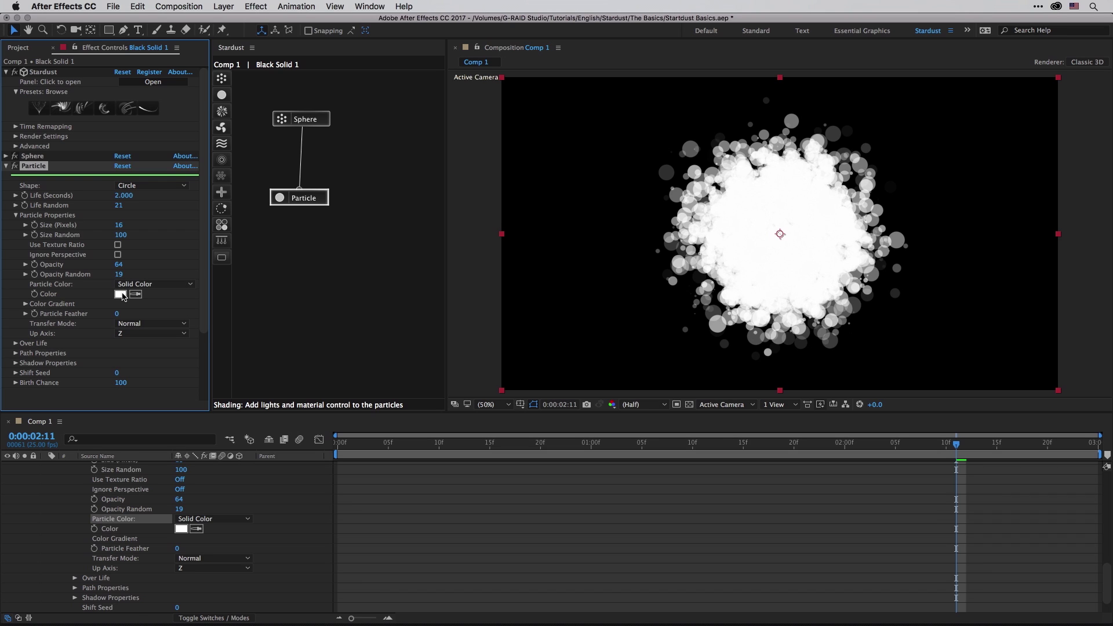
{"action": "left_click", "coordinate": [157, 285]}
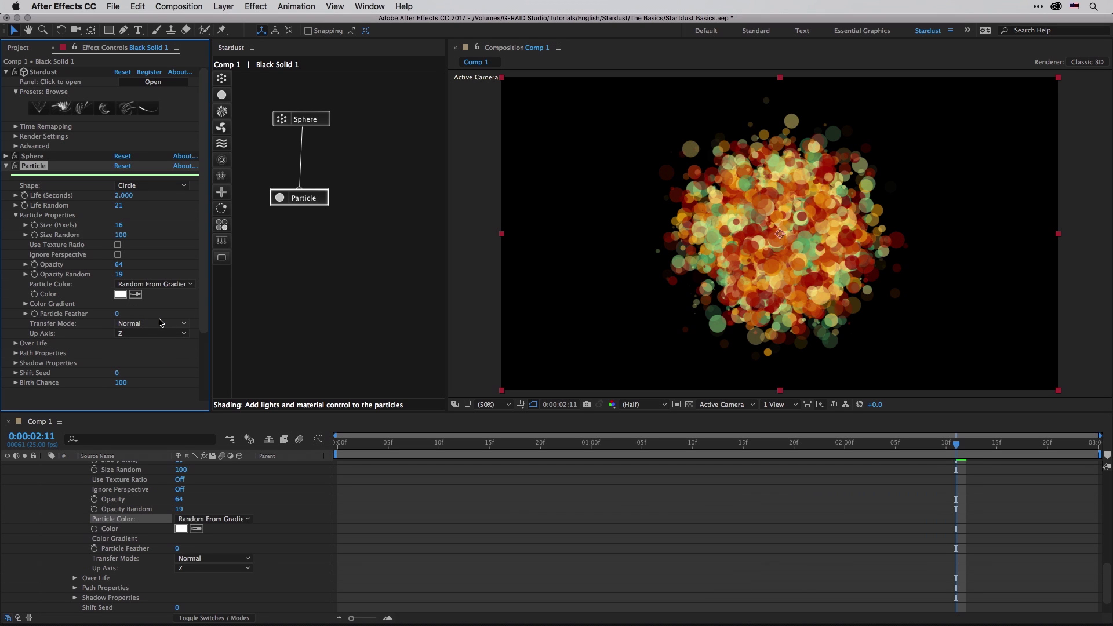
{"action": "left_click", "coordinate": [26, 304]}
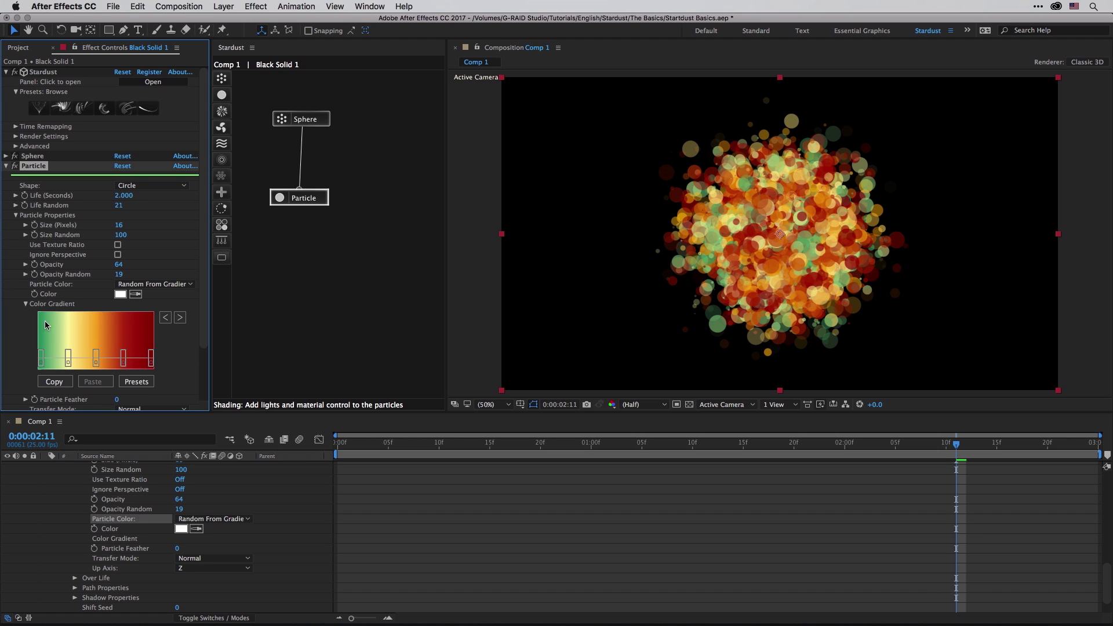
{"action": "left_click", "coordinate": [43, 358]}
{"action": "left_click_drag", "start_coordinate": [45, 357], "coordinate": [11, 358]}
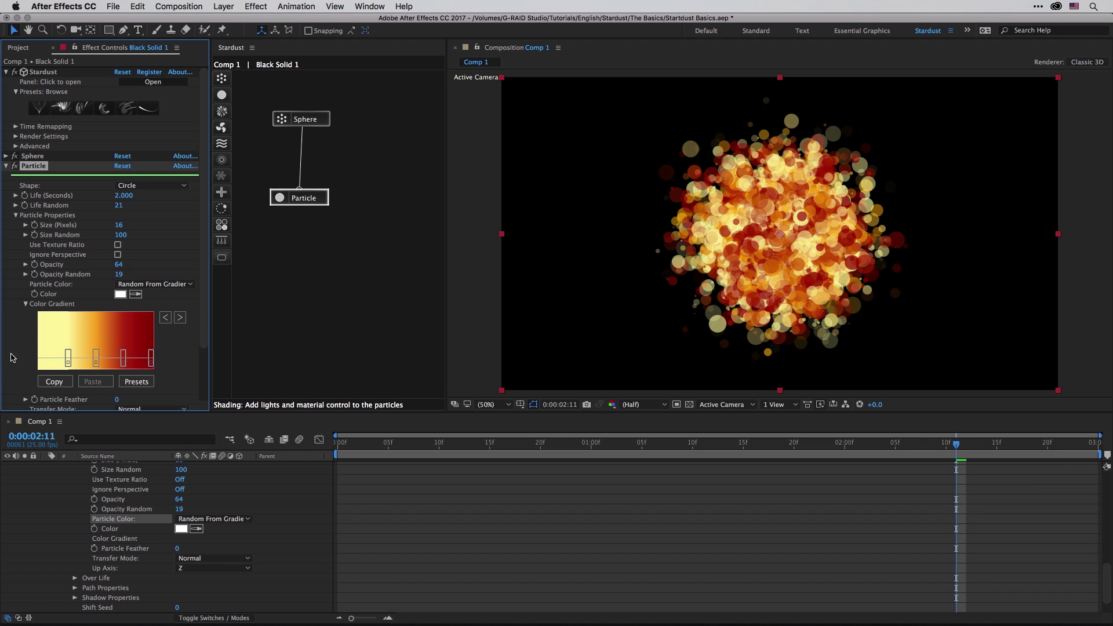
Make the first gradient stop blue and shift the blue and orange stops left to widen them.
{"action": "left_click", "coordinate": [69, 364]}
{"action": "double_click", "coordinate": [68, 364]}
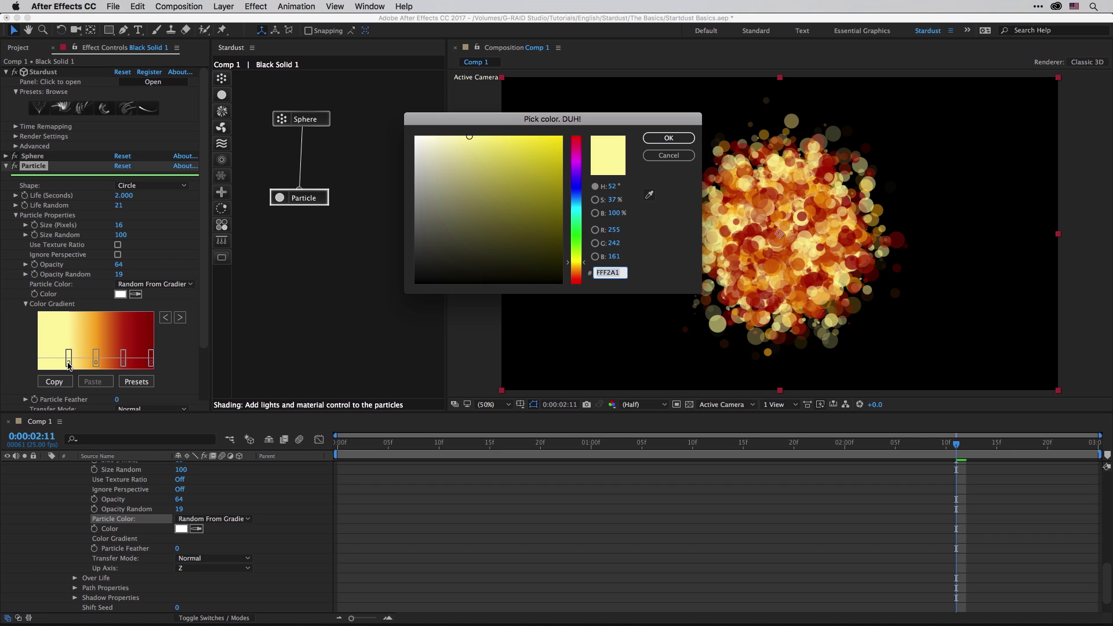
{"action": "left_click", "coordinate": [517, 187]}
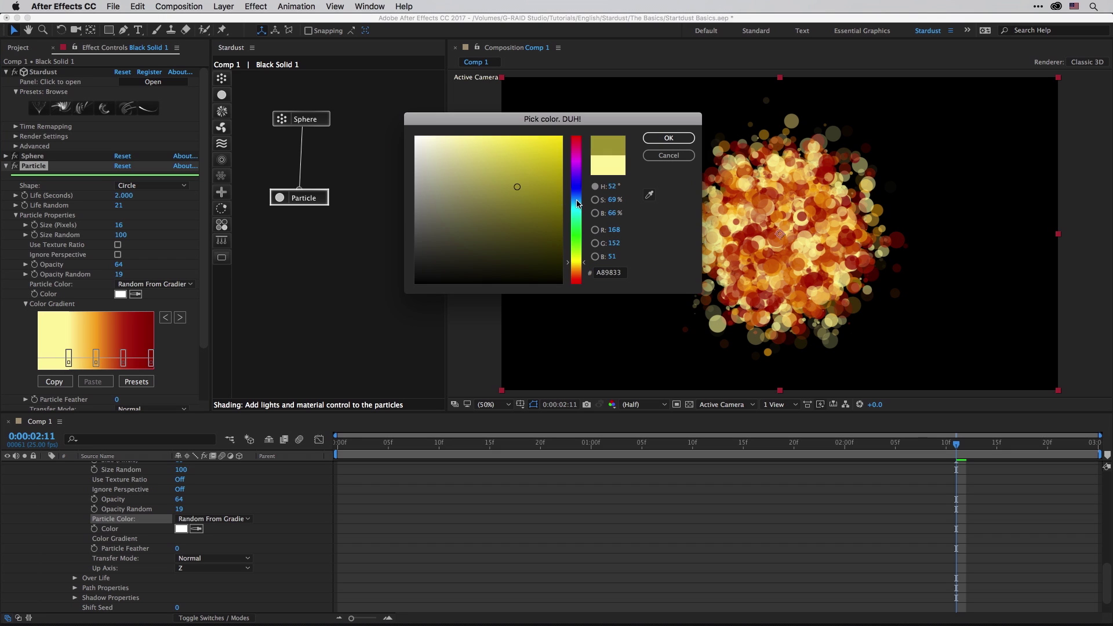
{"action": "left_click_drag", "start_coordinate": [577, 202], "coordinate": [578, 191]}
{"action": "left_click", "coordinate": [669, 138]}
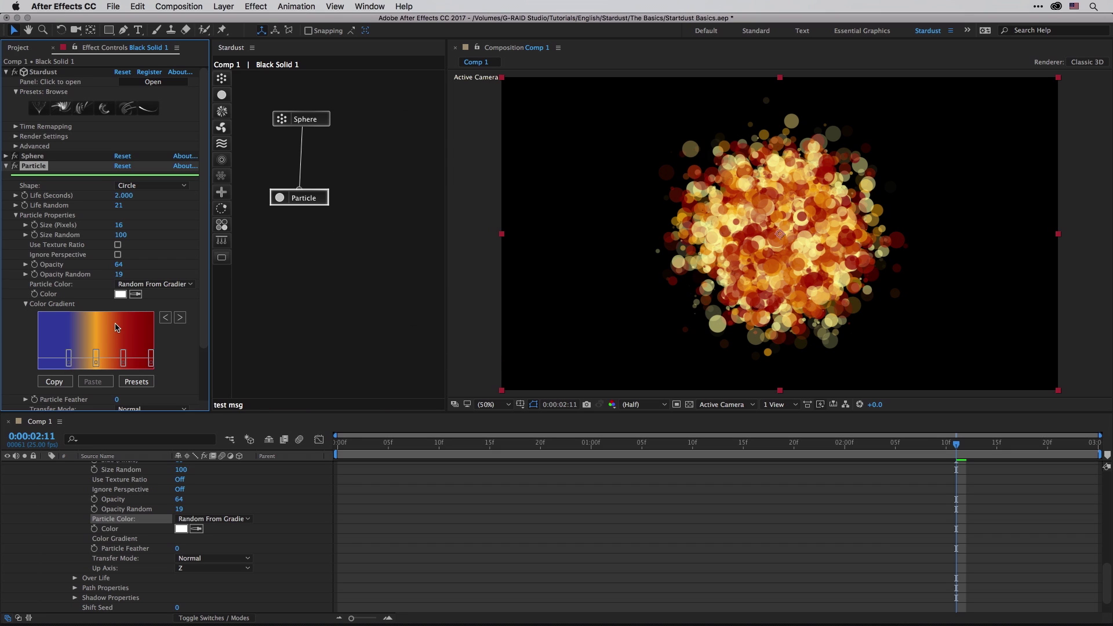
{"action": "left_click_drag", "start_coordinate": [68, 362], "coordinate": [54, 359]}
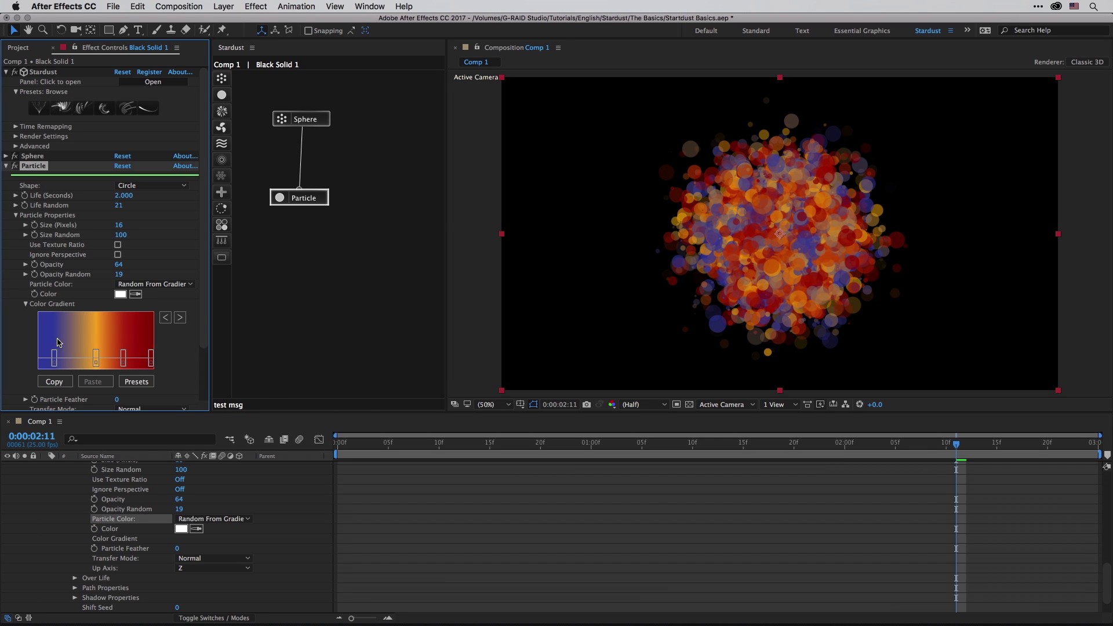
{"action": "left_click_drag", "start_coordinate": [96, 357], "coordinate": [86, 357]}
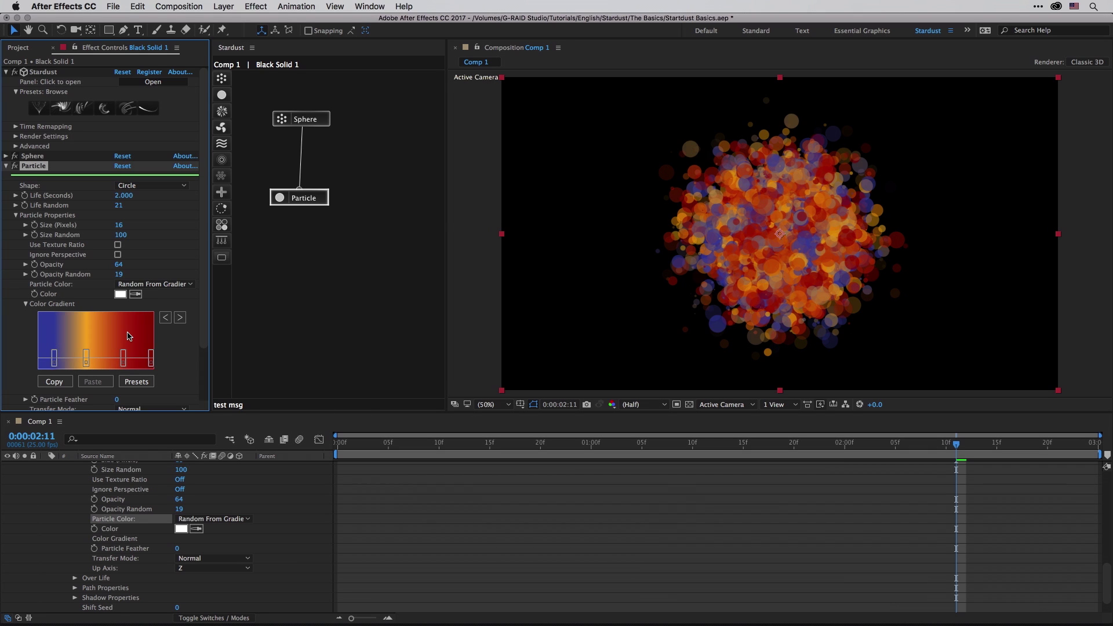
Apply the Color 10 gradient preset to the particle Color Gradient.
{"action": "left_click", "coordinate": [137, 382]}
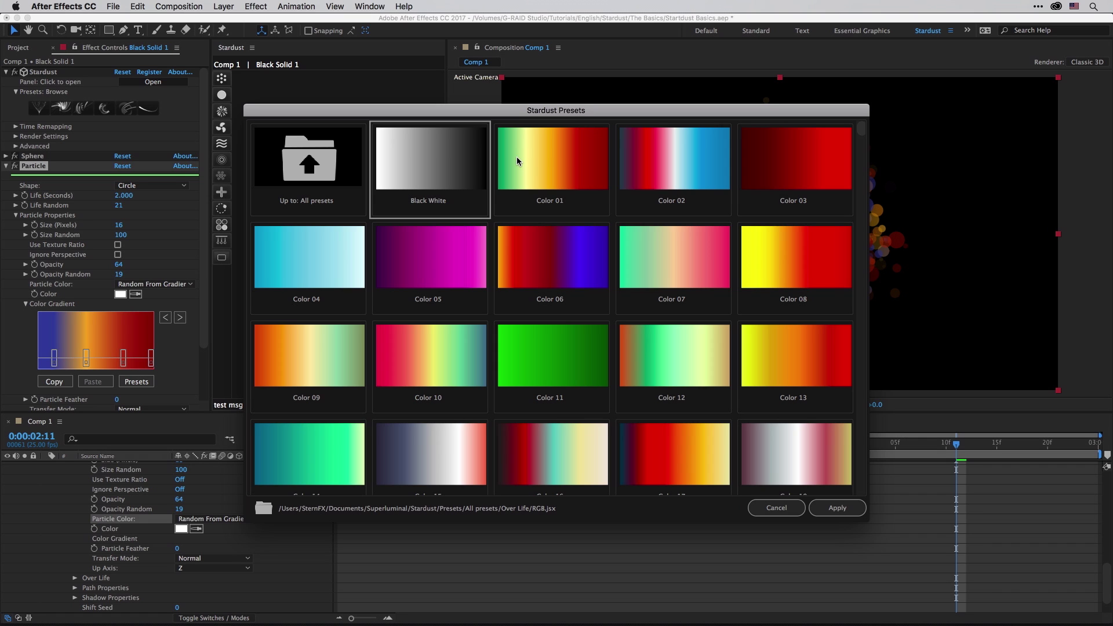
{"action": "left_click", "coordinate": [429, 353]}
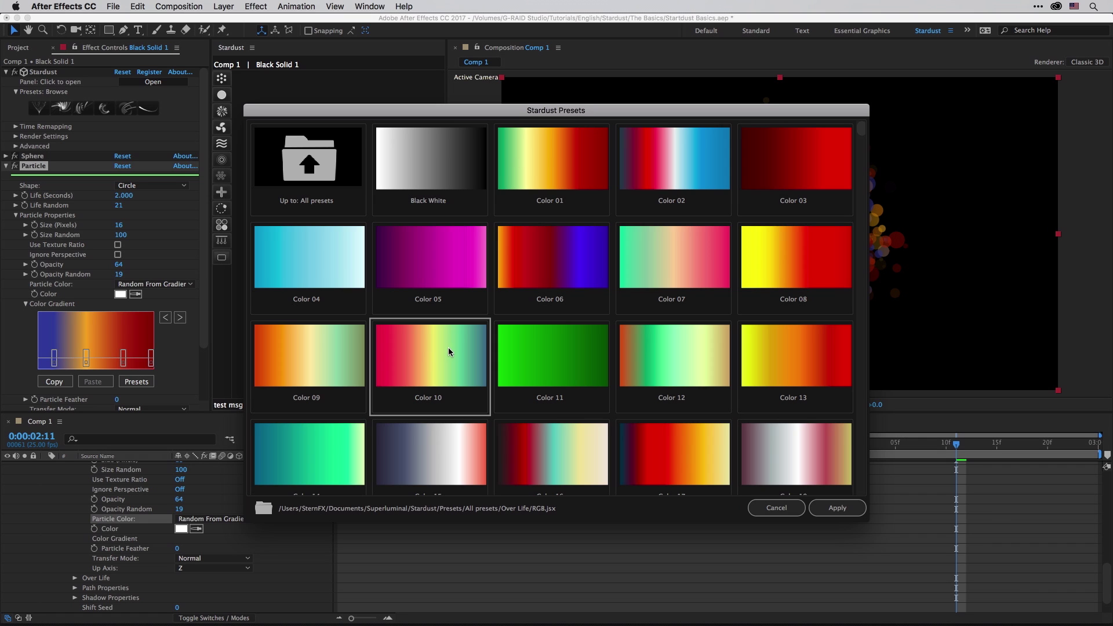
{"action": "left_click", "coordinate": [847, 513]}
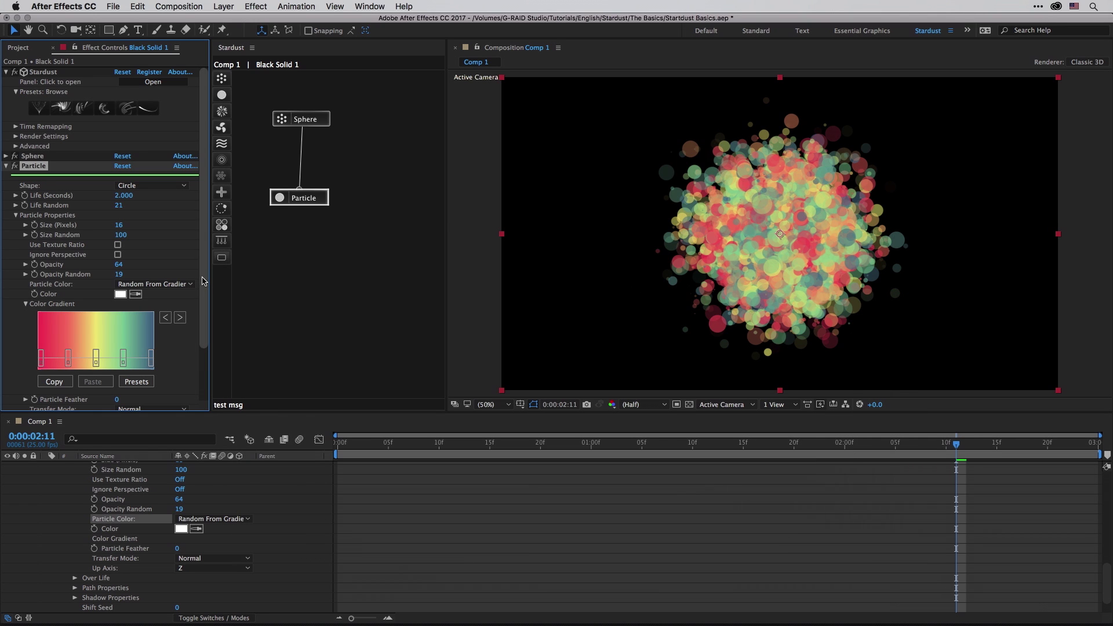
{"action": "scroll", "coordinate": [203, 281], "scroll_direction": "down", "scroll_amount": 4}
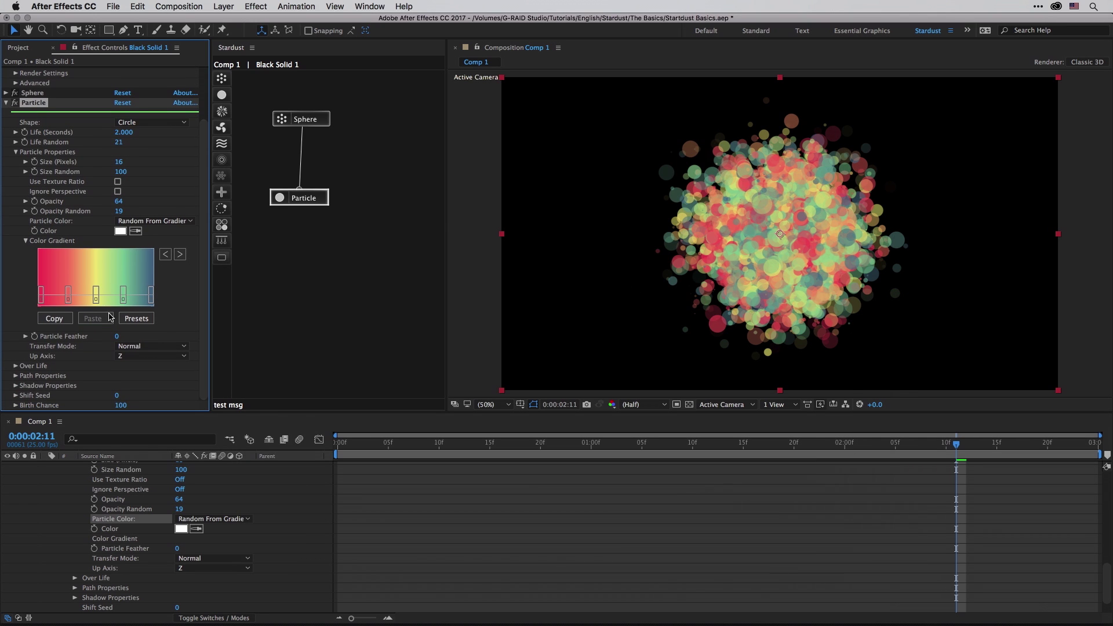
Expand Over Life to show the Size and Opacity graphs, and restore the Size curve's end point.
{"action": "left_click", "coordinate": [14, 152]}
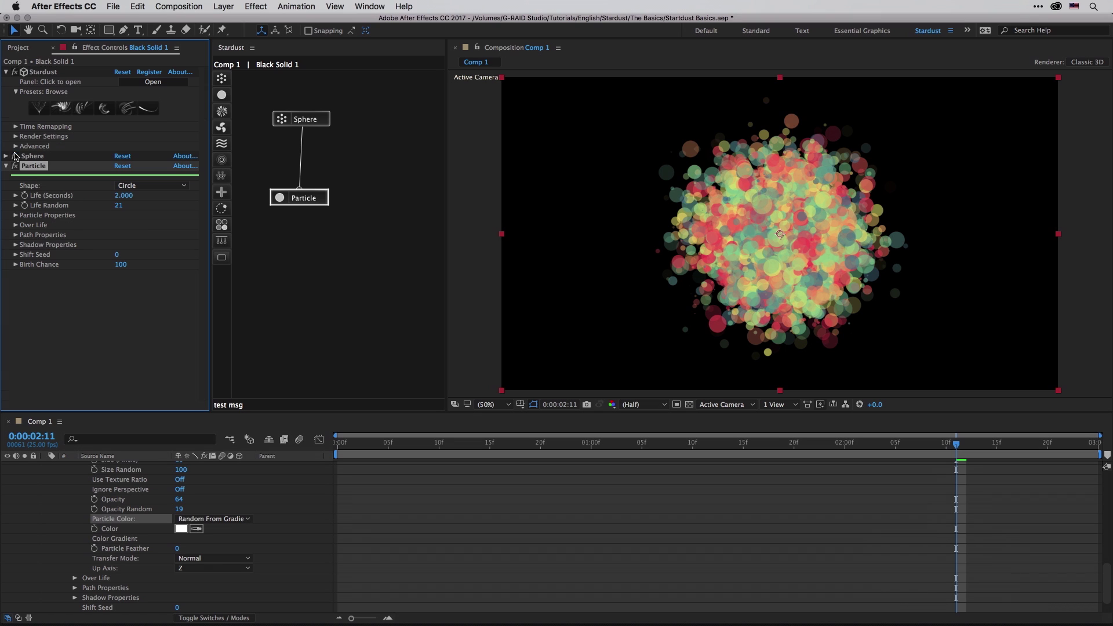
{"action": "left_click", "coordinate": [15, 226]}
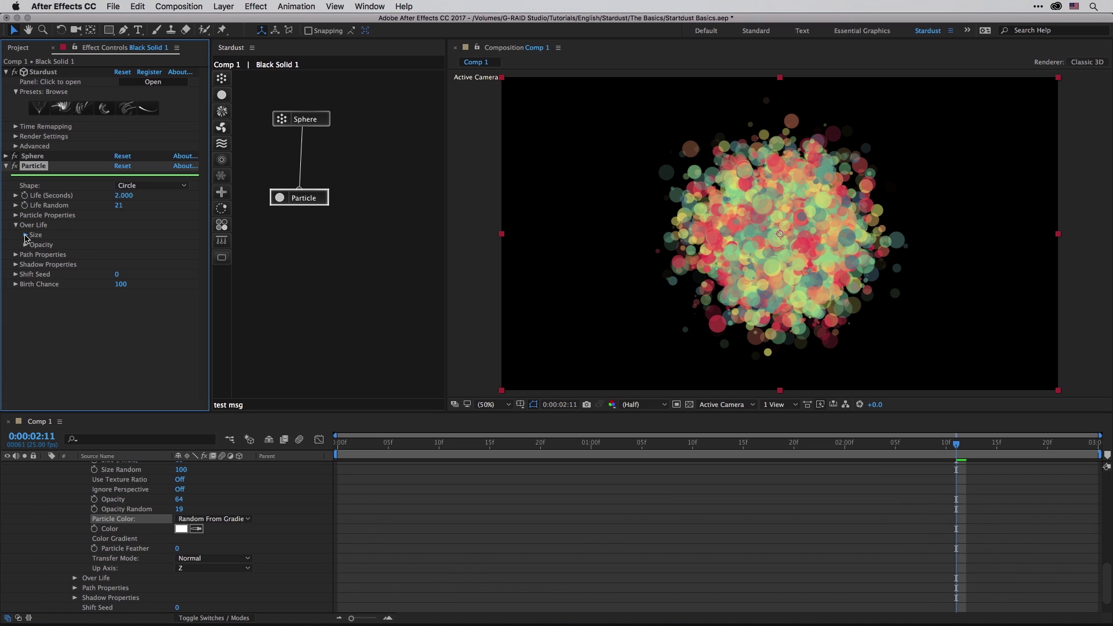
{"action": "left_click", "coordinate": [26, 235]}
{"action": "left_click", "coordinate": [26, 330]}
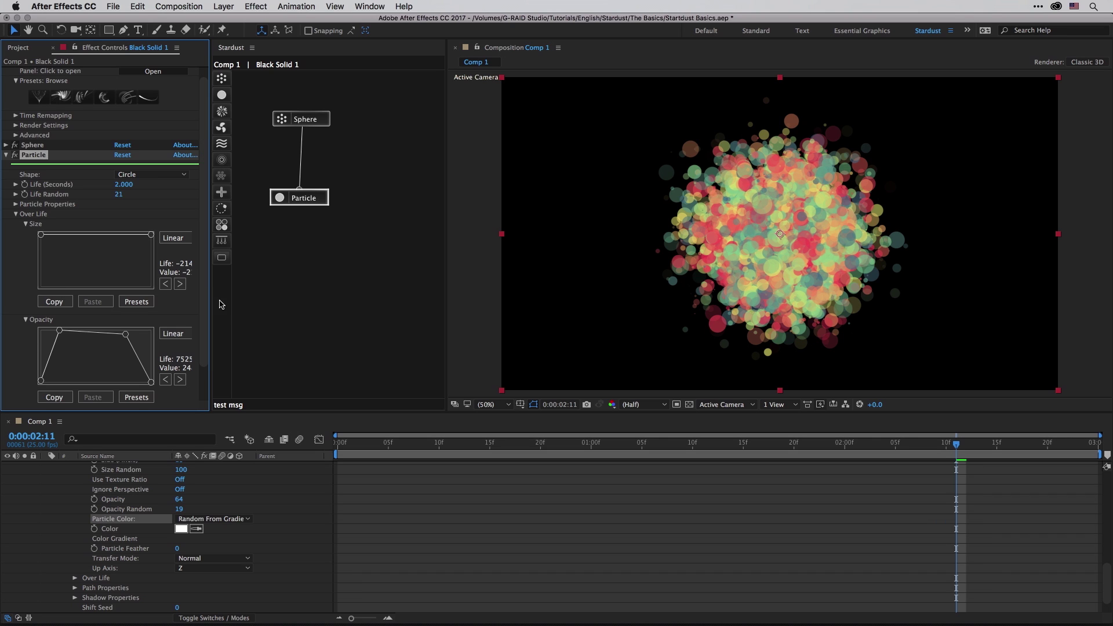
{"action": "left_click_drag", "start_coordinate": [211, 299], "coordinate": [242, 299]}
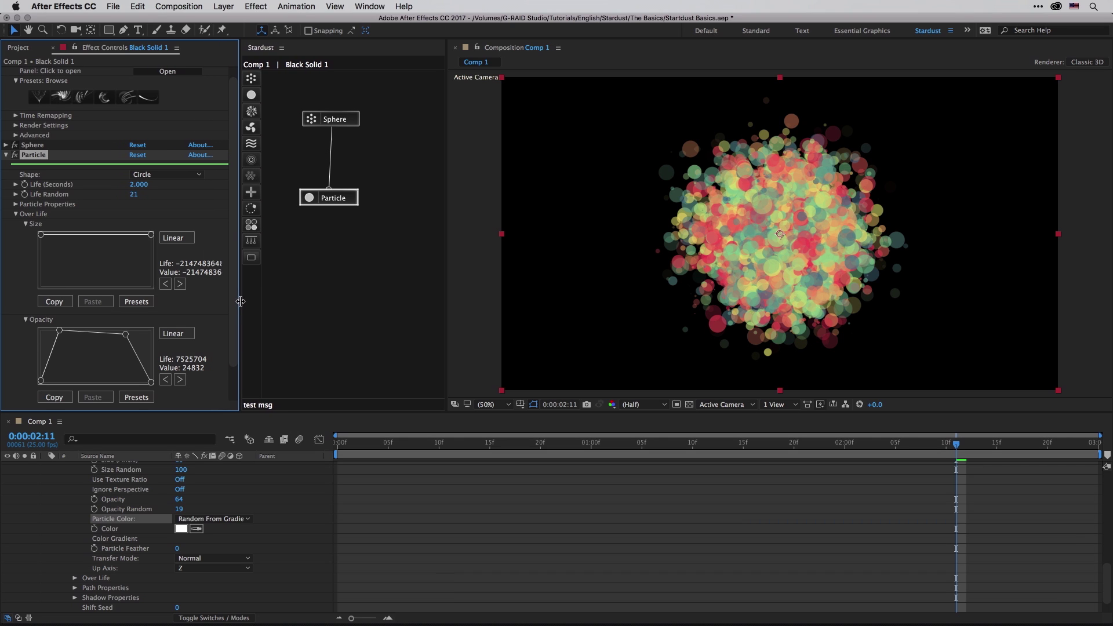
{"action": "left_click_drag", "start_coordinate": [151, 235], "coordinate": [112, 266]}
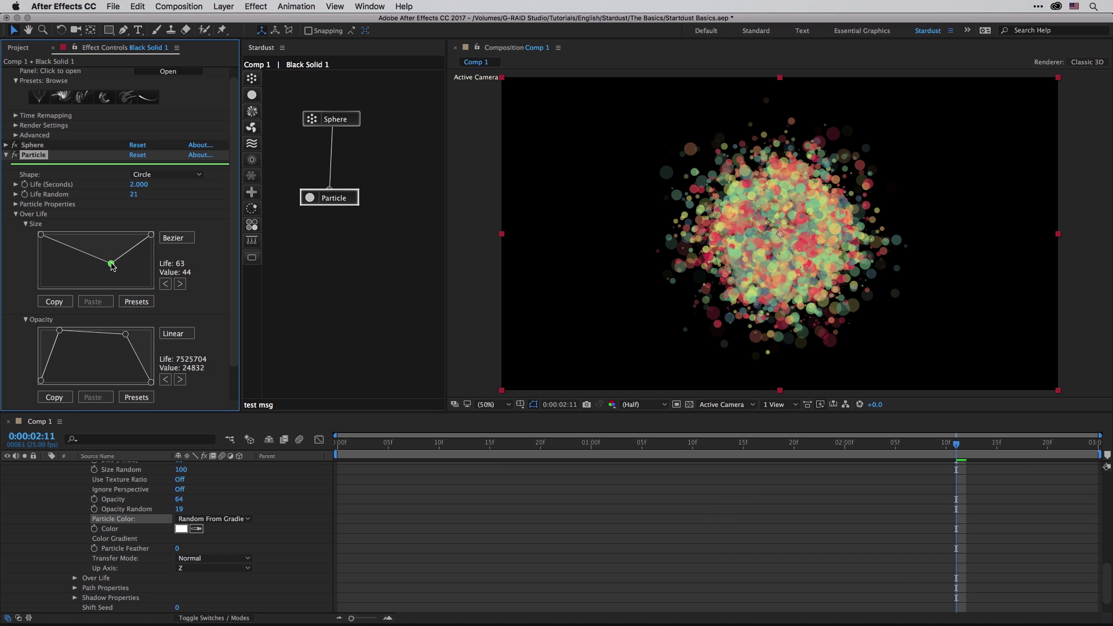
Draw a mid-life dip in the Size curve, make it Bezier, and raise a middle point to 72.
{"action": "left_click", "coordinate": [176, 238]}
{"action": "mouse_move", "coordinate": [152, 235]}
{"action": "left_mouse_down"}
{"action": "mouse_move", "coordinate": [106, 260]}
{"action": "mouse_move", "coordinate": [34, 235]}
{"action": "left_mouse_up"}
{"action": "left_click", "coordinate": [171, 239]}
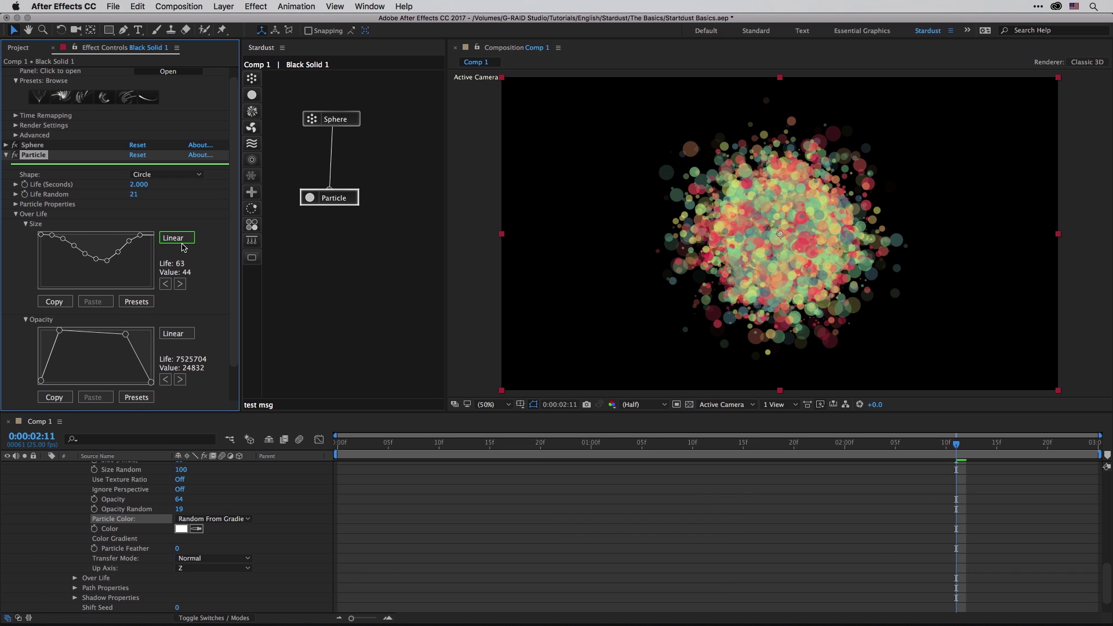
{"action": "left_click", "coordinate": [183, 243]}
{"action": "left_click", "coordinate": [118, 251]}
{"action": "left_click_drag", "start_coordinate": [118, 251], "coordinate": [118, 249]}
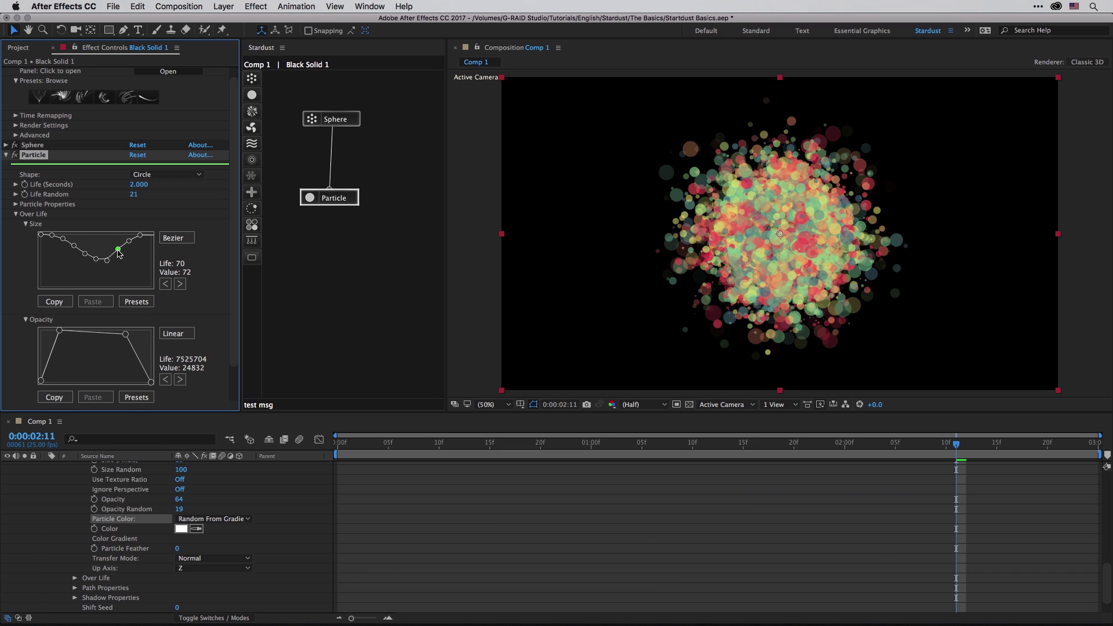
Apply the Fade In and Out Bezier preset to the Size over life curve.
{"action": "left_click", "coordinate": [137, 302]}
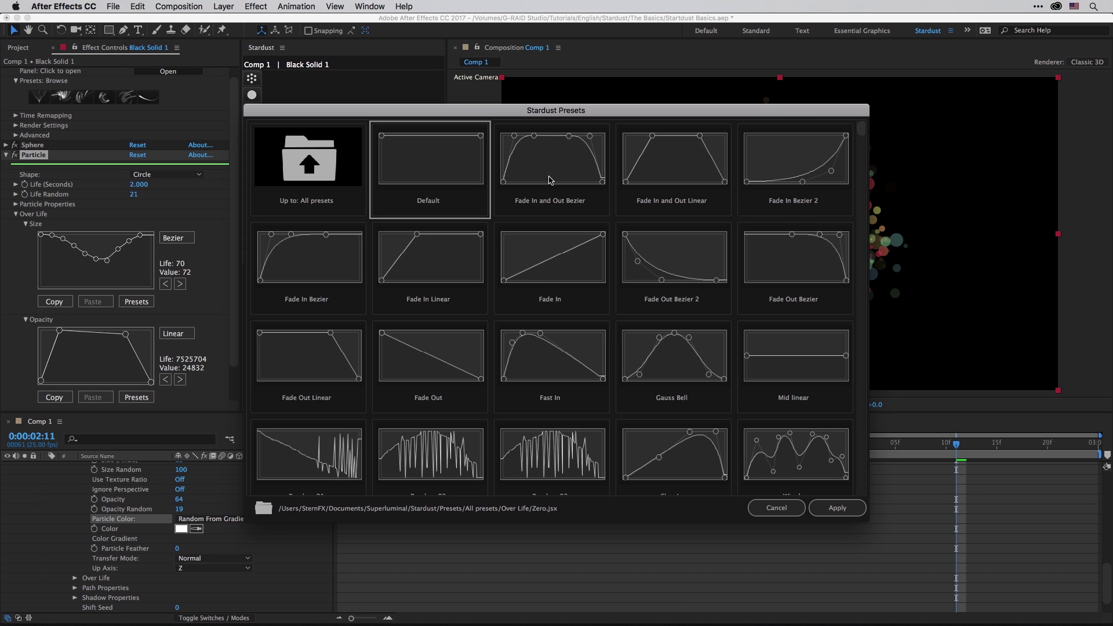
{"action": "left_click", "coordinate": [551, 181]}
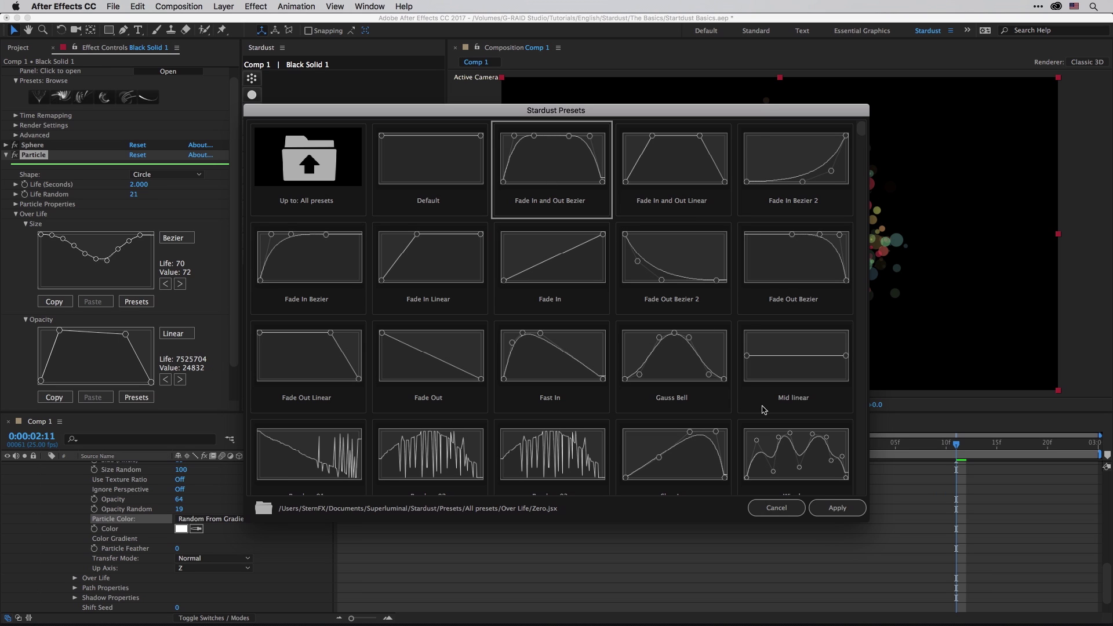
{"action": "left_click", "coordinate": [836, 508]}
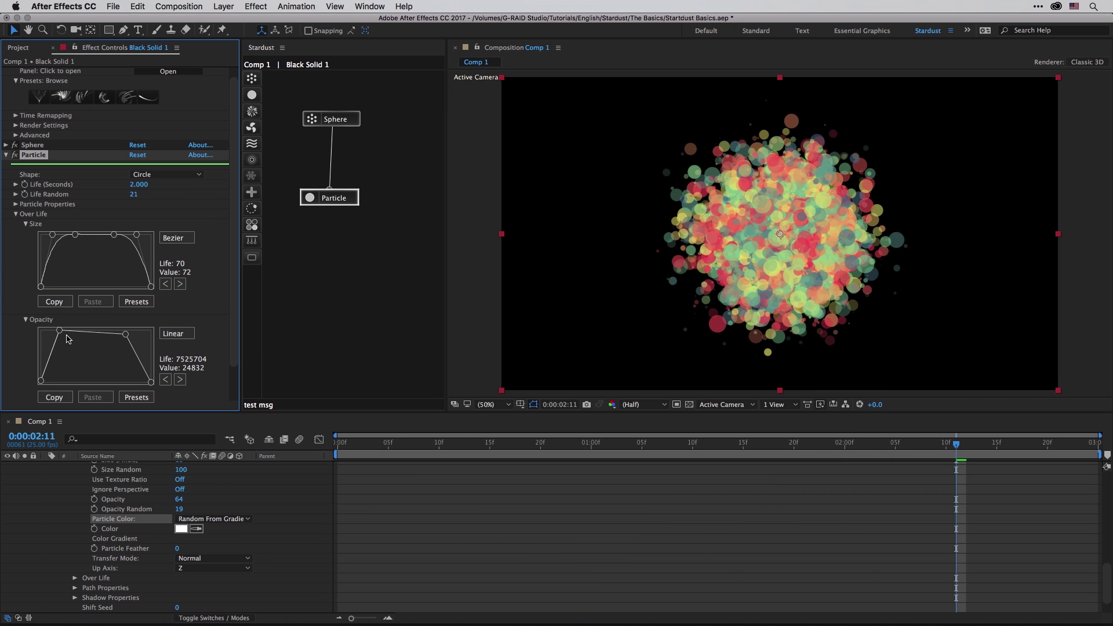
Apply the Random 02 preset to the Opacity over life curve and return to the comp start.
{"action": "left_click", "coordinate": [134, 397]}
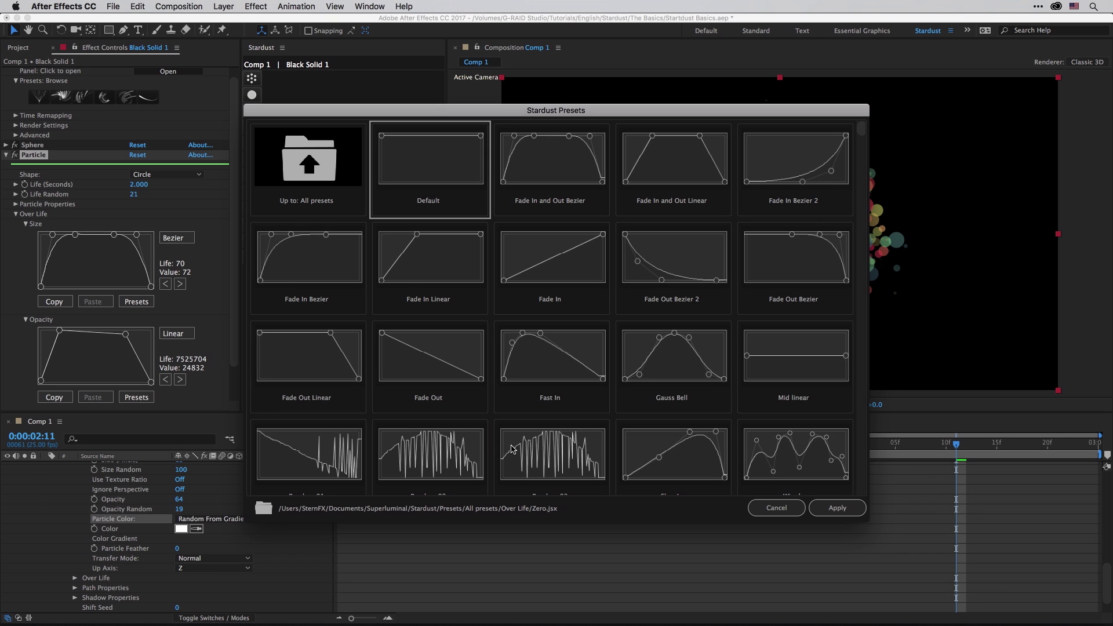
{"action": "left_click", "coordinate": [468, 450]}
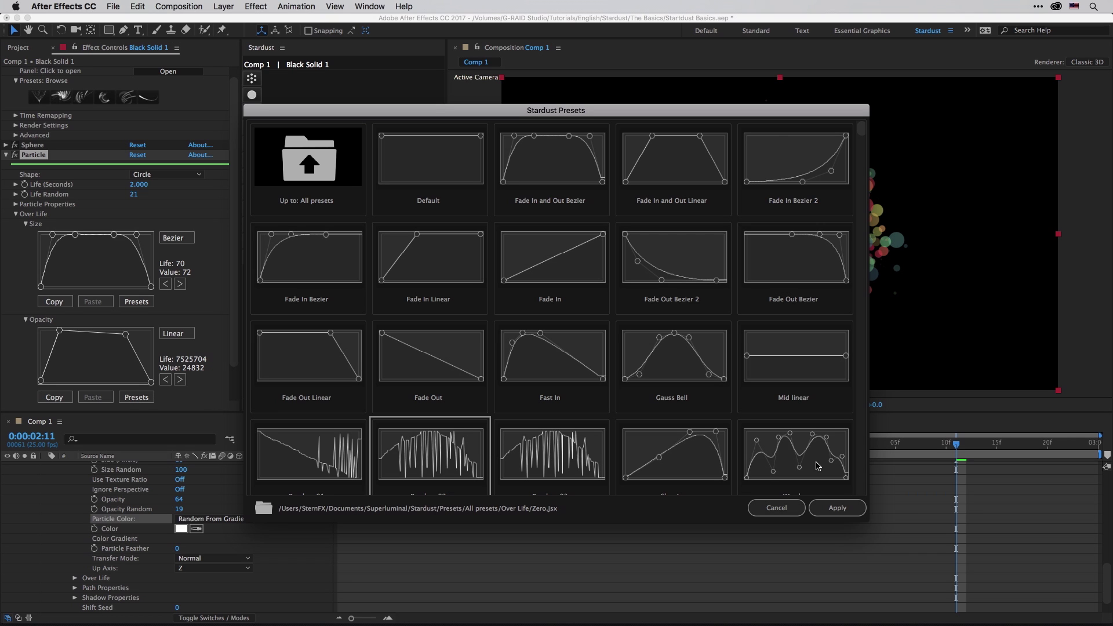
{"action": "left_click", "coordinate": [848, 510]}
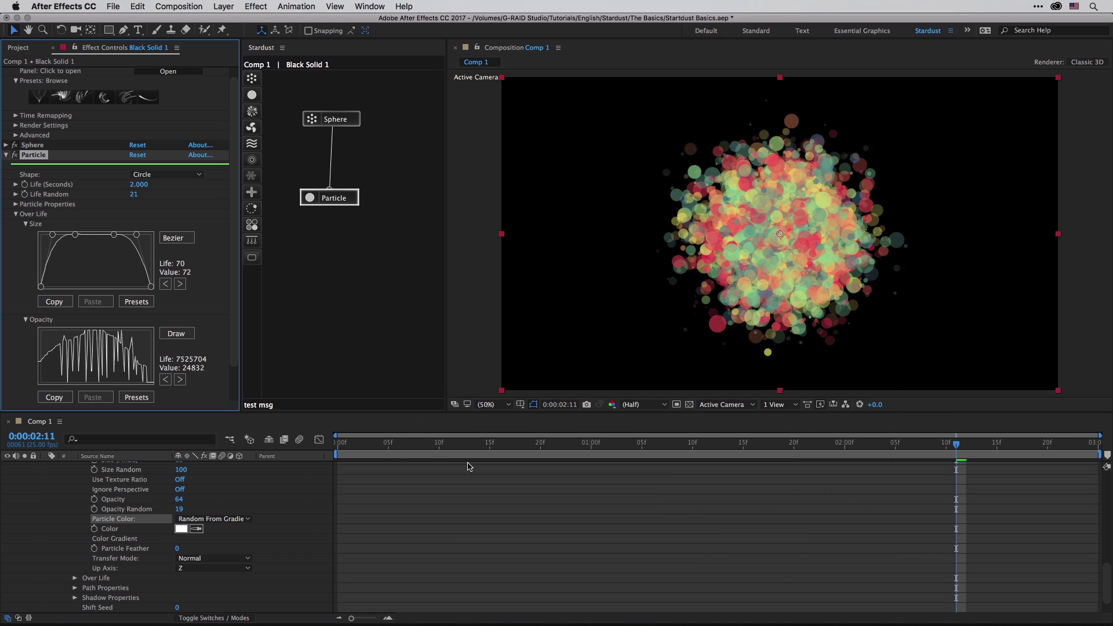
{"action": "left_click", "coordinate": [343, 450]}
Play back the pink, yellow and green sphere particles, then collapse the Over Life group.
{"action": "key", "text": "space"}
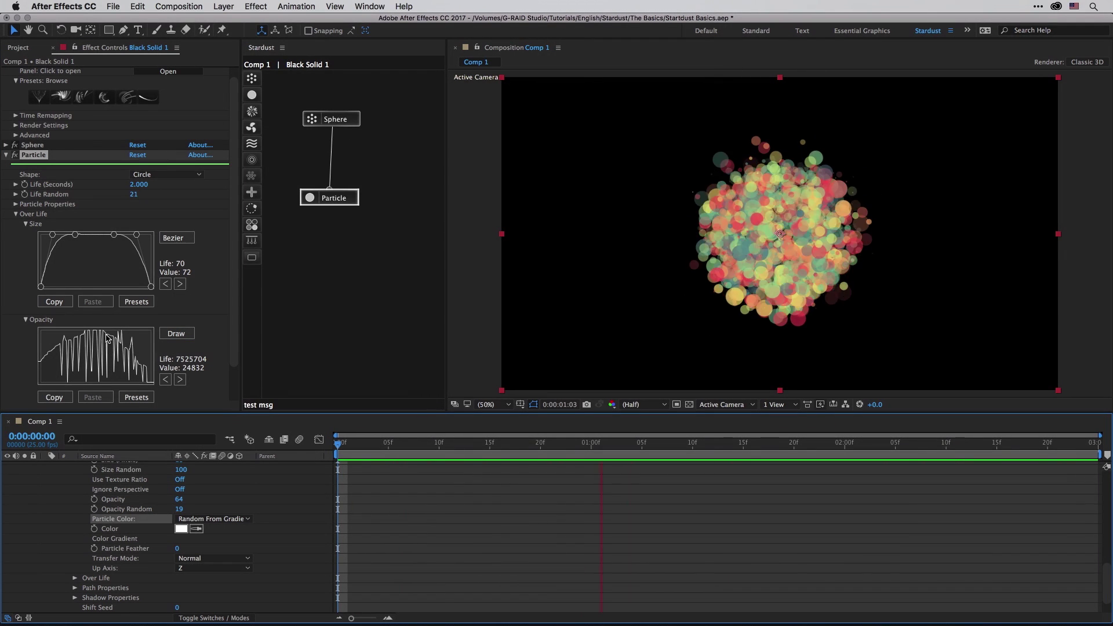
{"action": "left_click", "coordinate": [176, 333]}
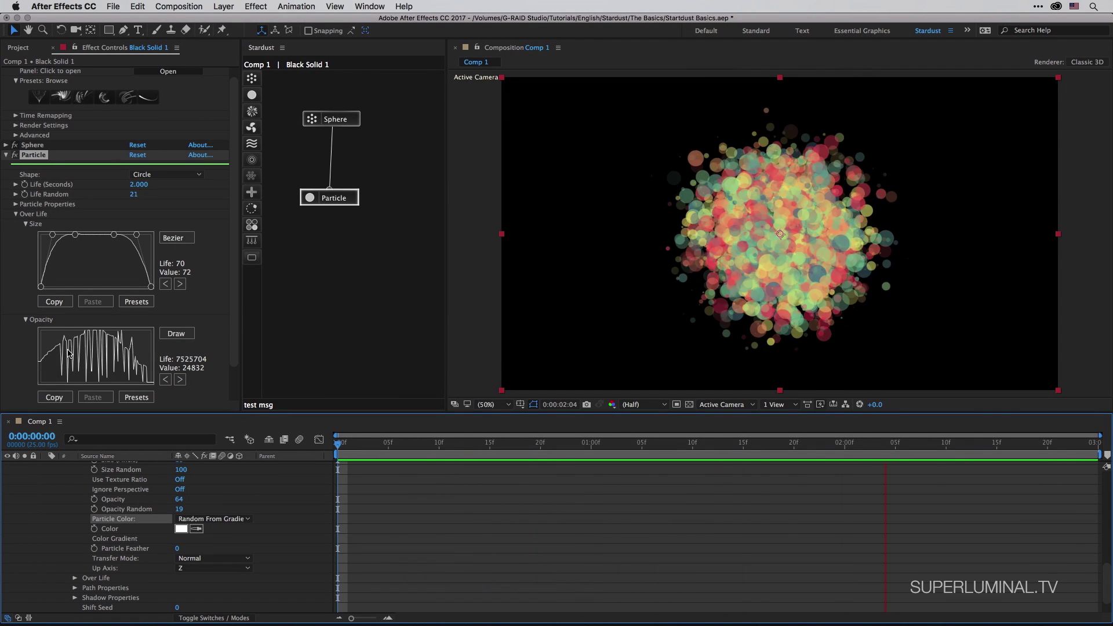
{"action": "key", "text": "space"}
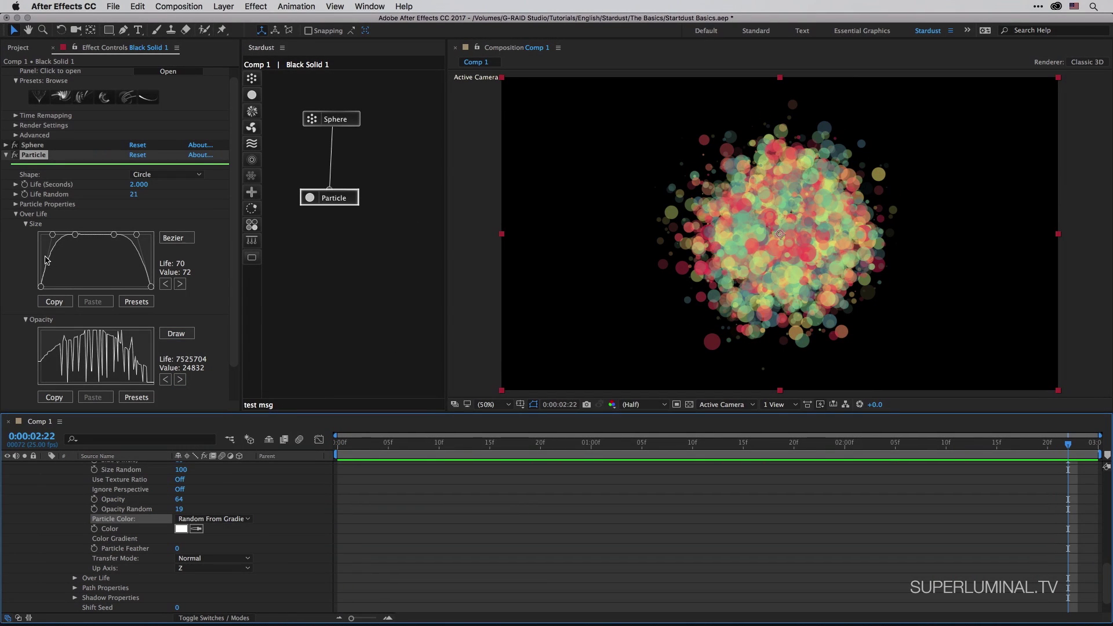
{"action": "left_click", "coordinate": [15, 216]}
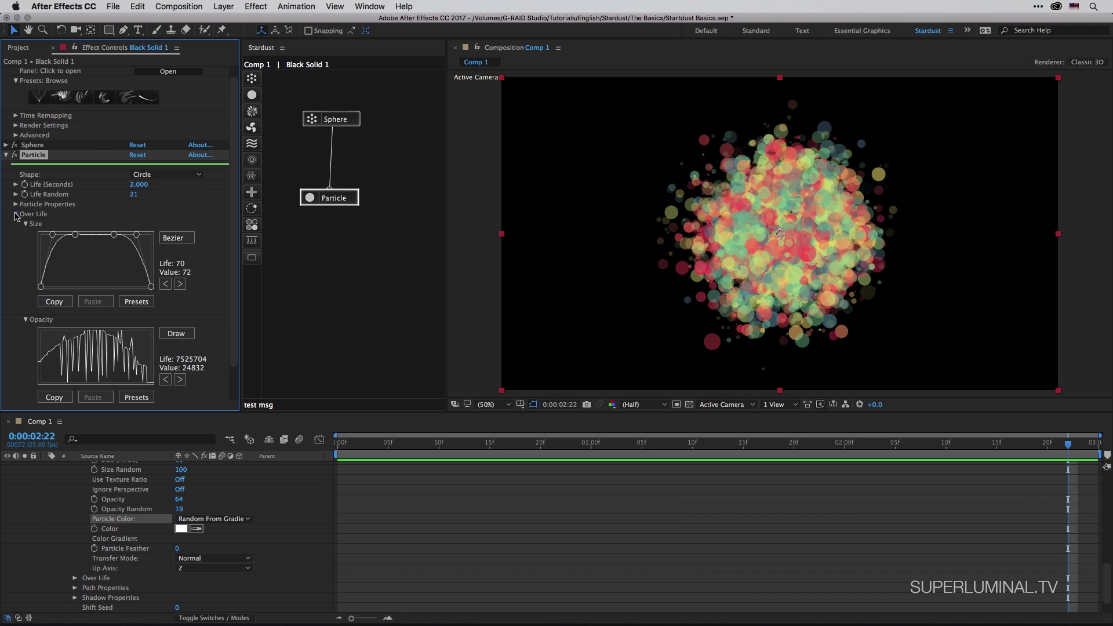
{"action": "left_click", "coordinate": [15, 216]}
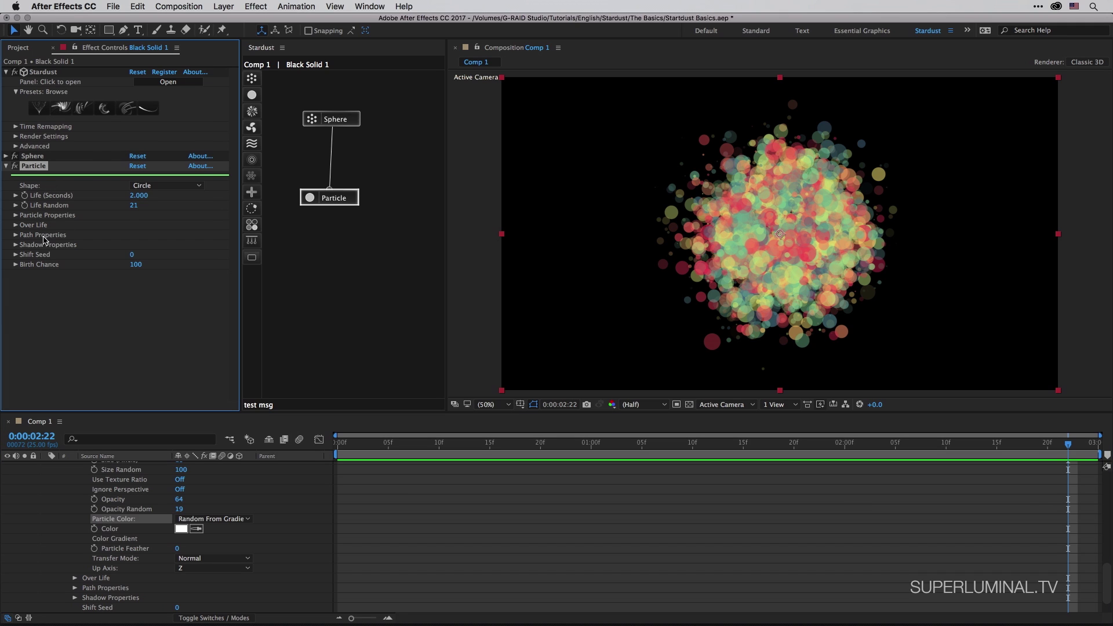